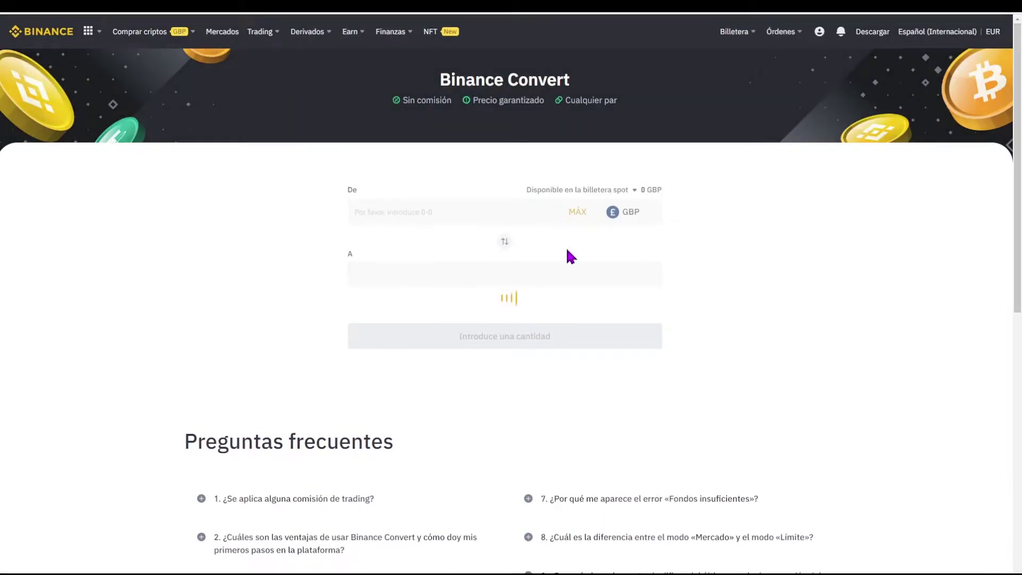
Step: Convert the maximum available 19.64 GBP from the spot wallet to ATOM at market price and return to the conversion form
click(636, 337)
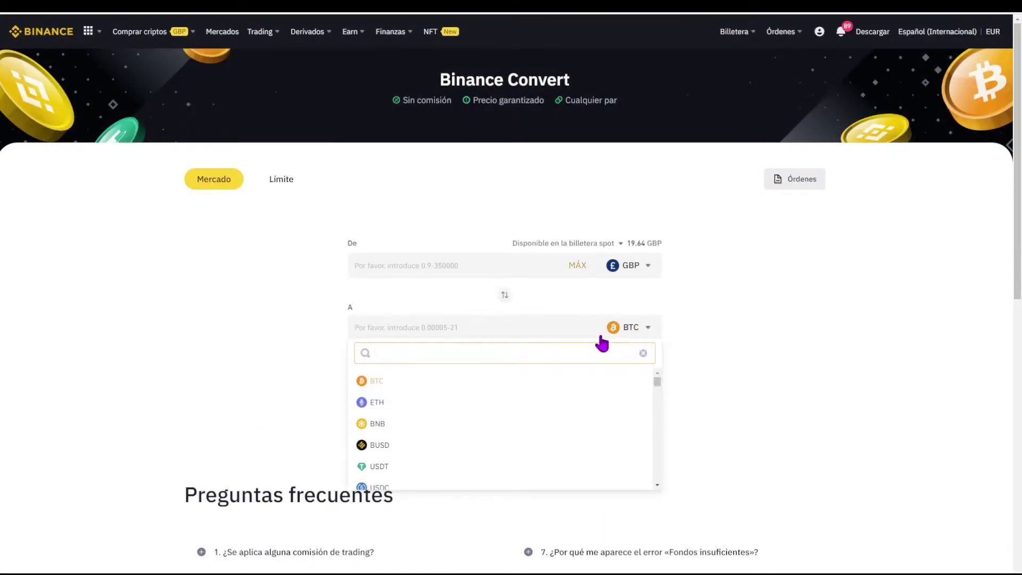
text(atom)
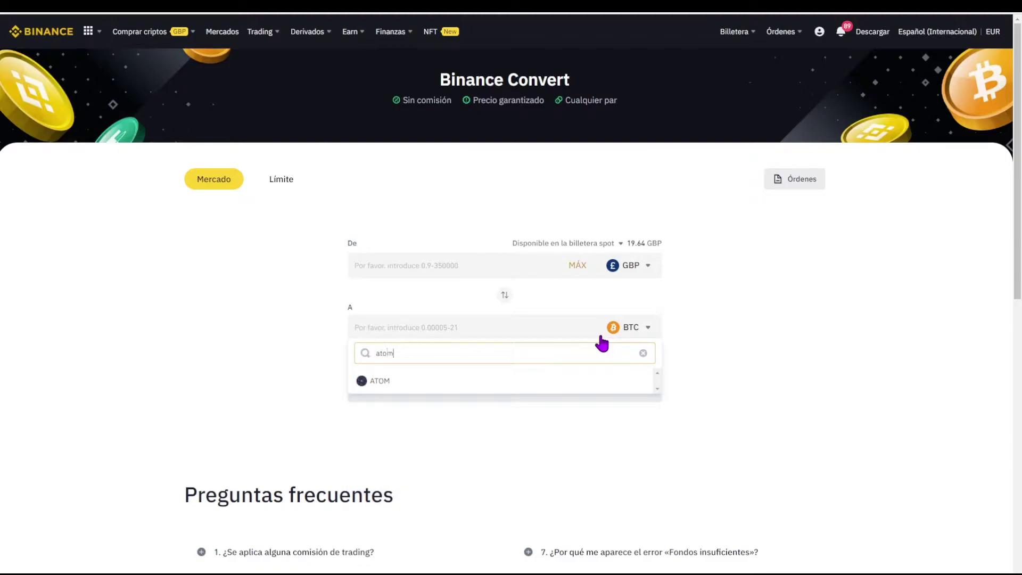
click(414, 384)
click(577, 265)
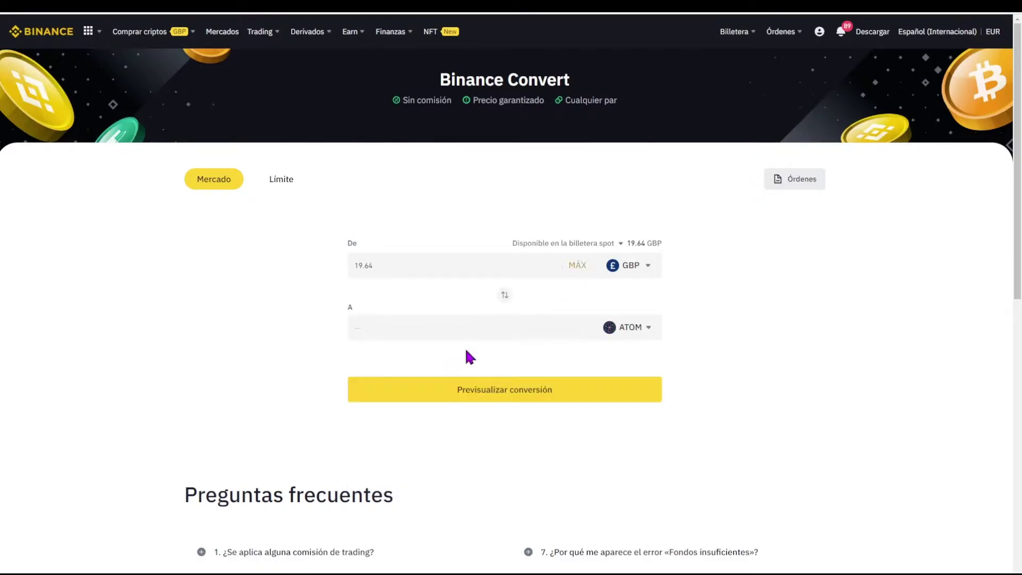
click(459, 394)
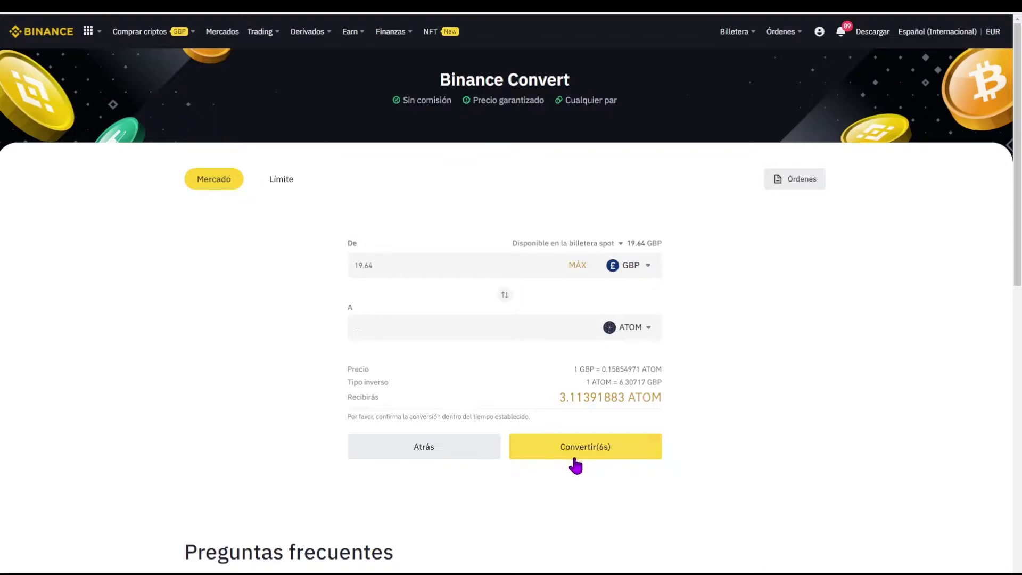
click(577, 457)
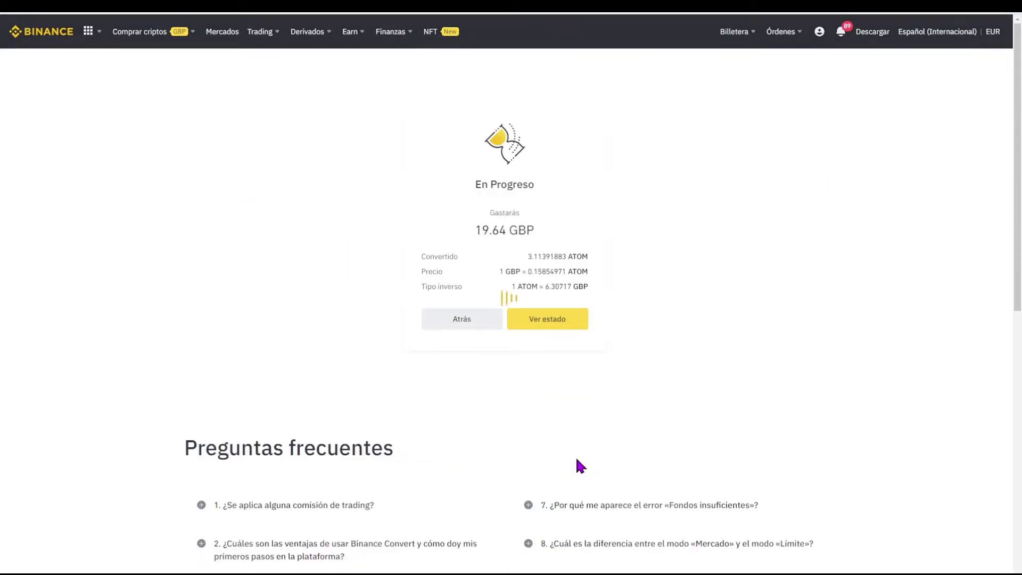
click(467, 316)
Step: Open the withdrawal form for ATOM from the Spot wallet balances and acknowledge the security notice
mouse_move(737, 32)
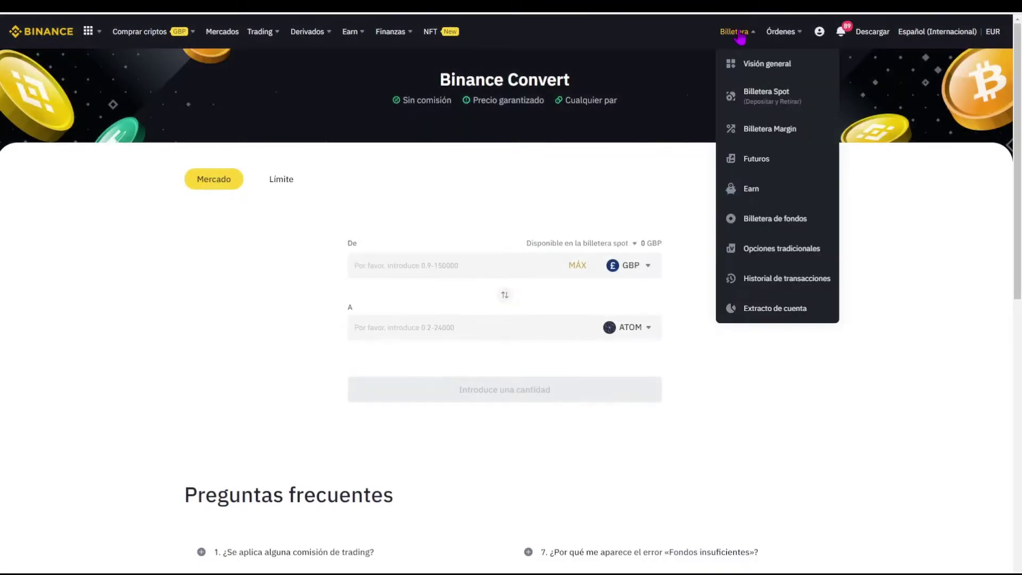
click(751, 106)
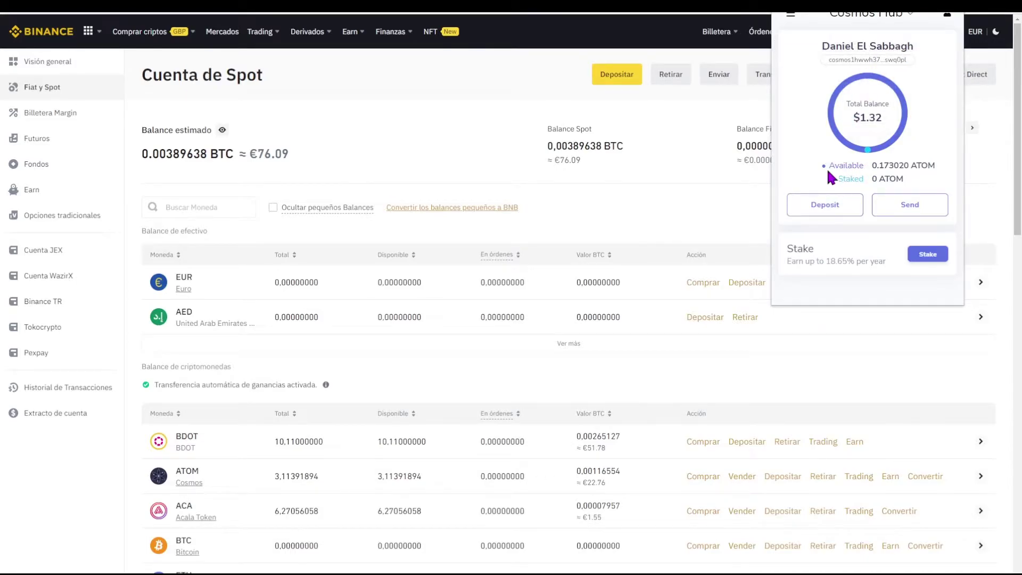
click(728, 209)
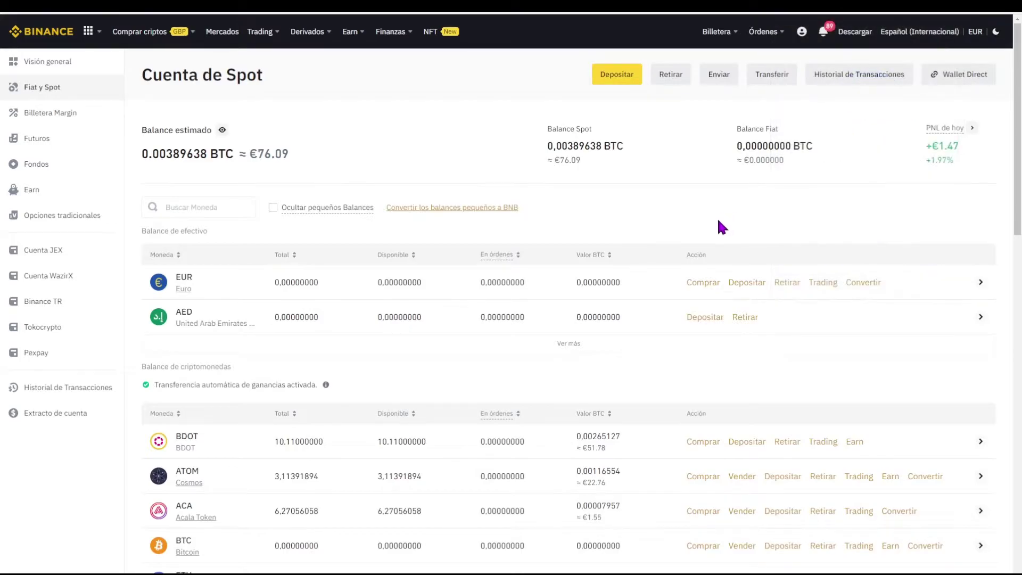
scroll(517, 315, down, 1)
scroll(517, 320, down, 3)
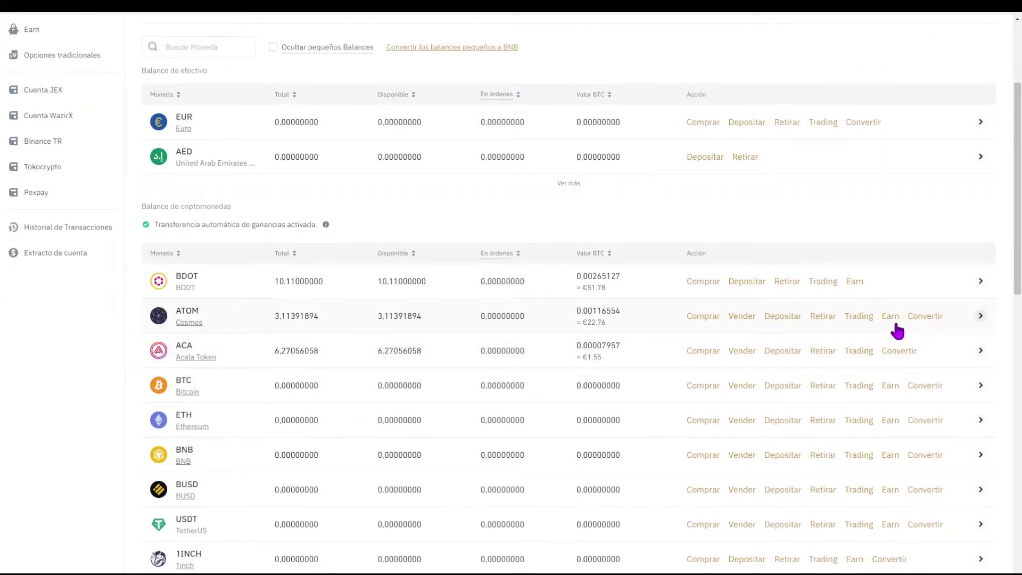
click(815, 318)
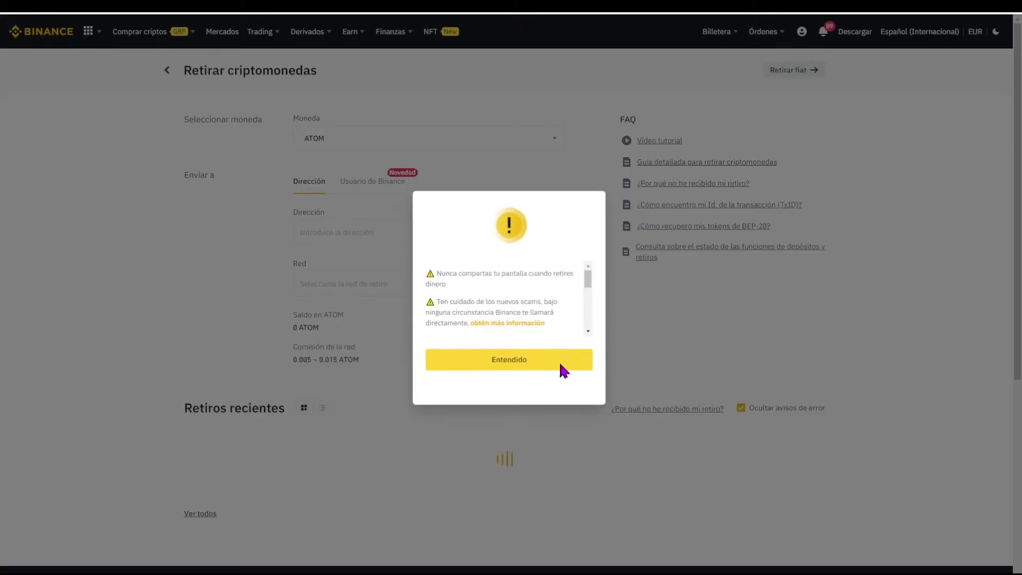
click(511, 367)
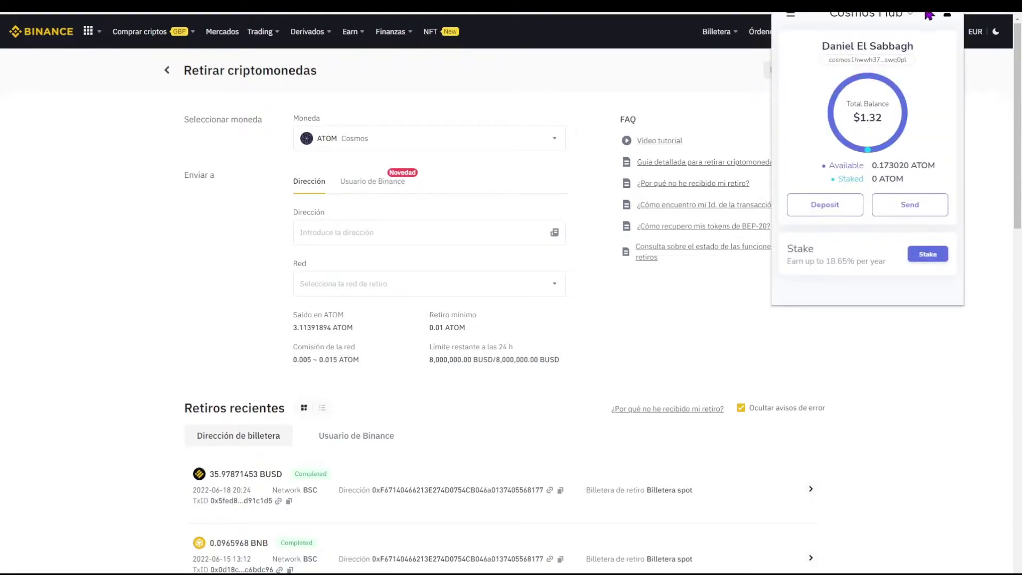
Step: Copy the Cosmos Hub address from the Keplr wallet, enter it as the withdrawal address, and confirm the MEMO notice
click(874, 15)
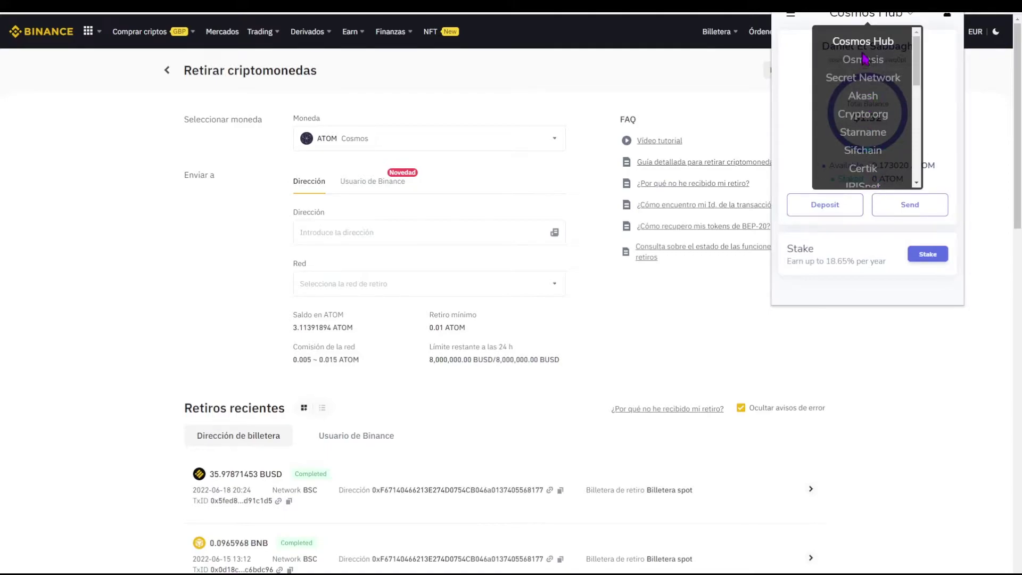
click(946, 80)
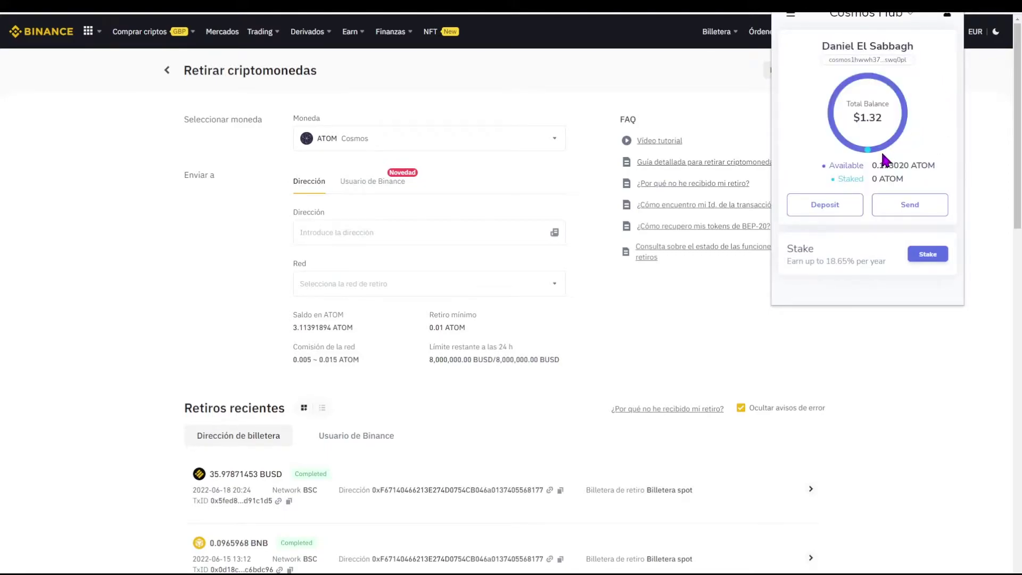
click(866, 60)
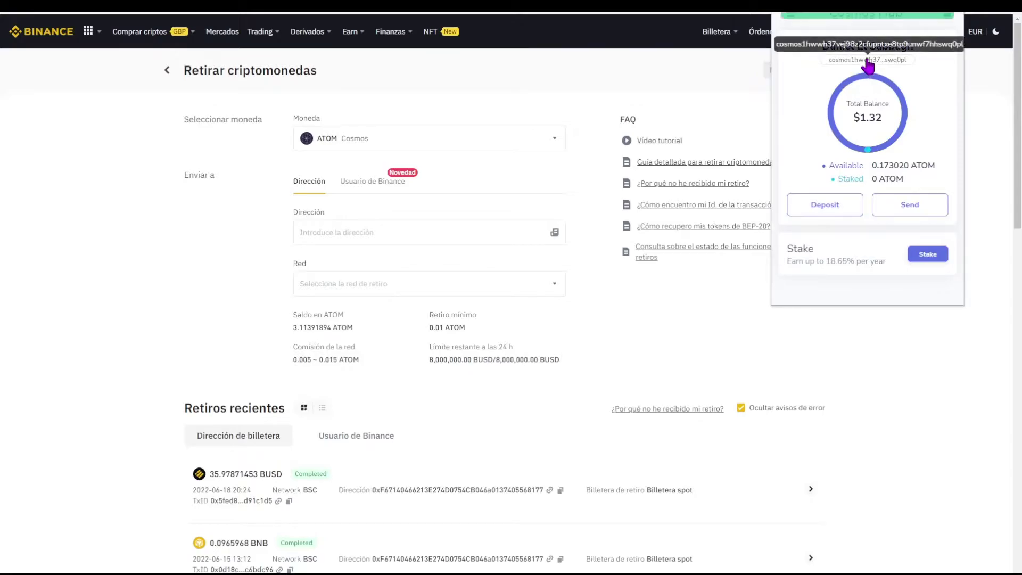
click(340, 232)
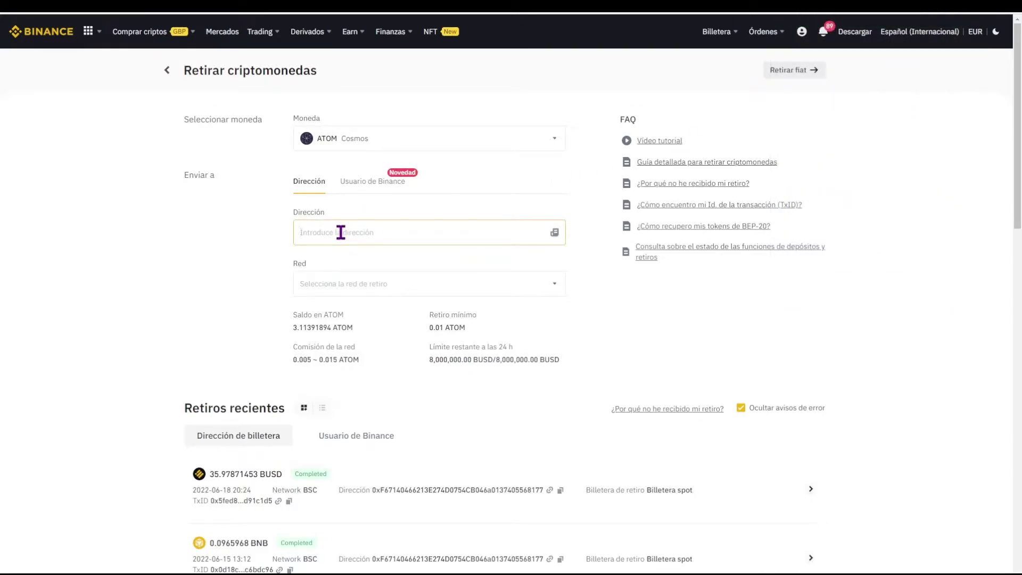
key(ctrl+v)
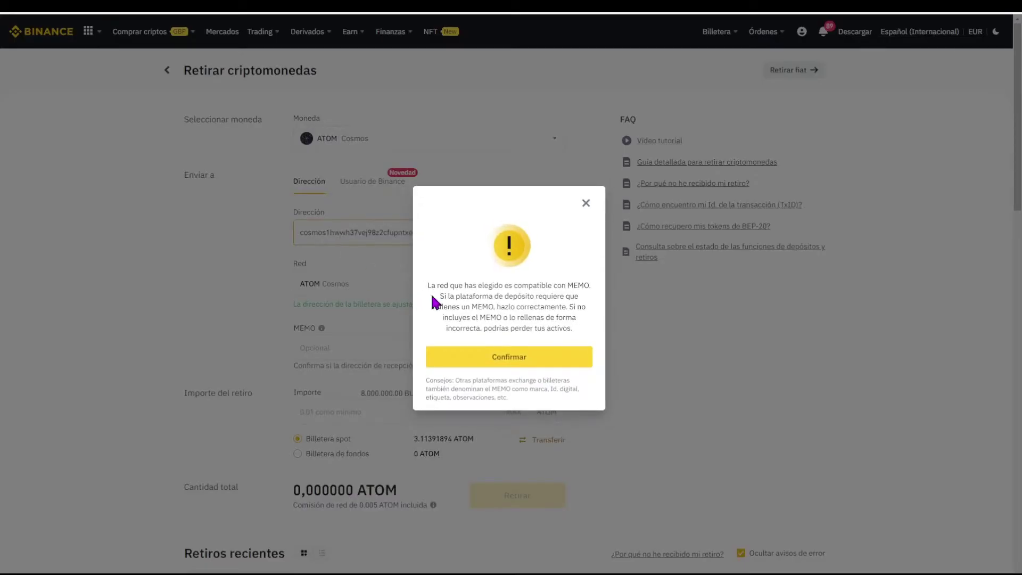
click(495, 357)
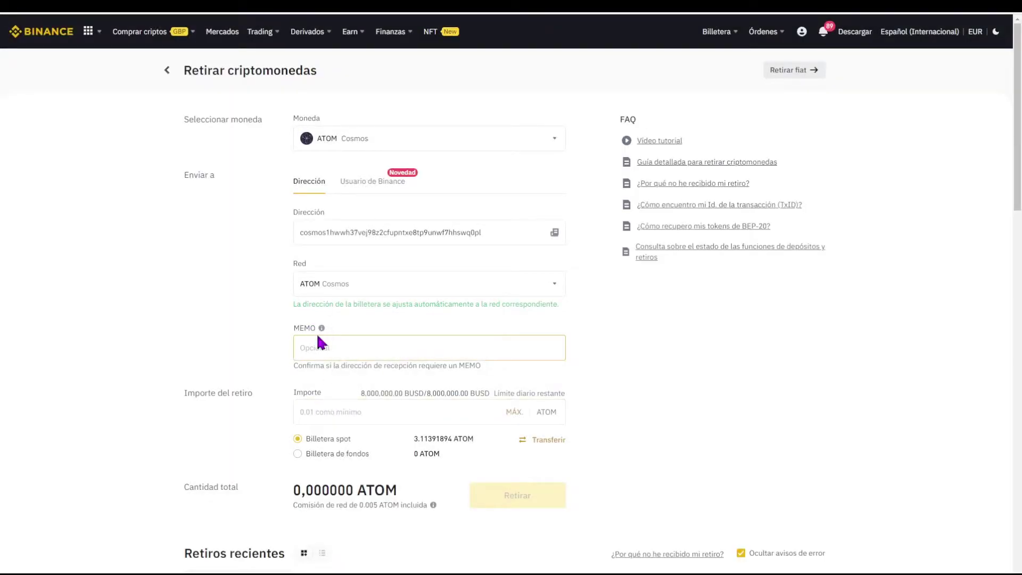
Step: Request a withdrawal of the maximum 3.113918 ATOM without a MEMO and continue past the risk warning
click(513, 412)
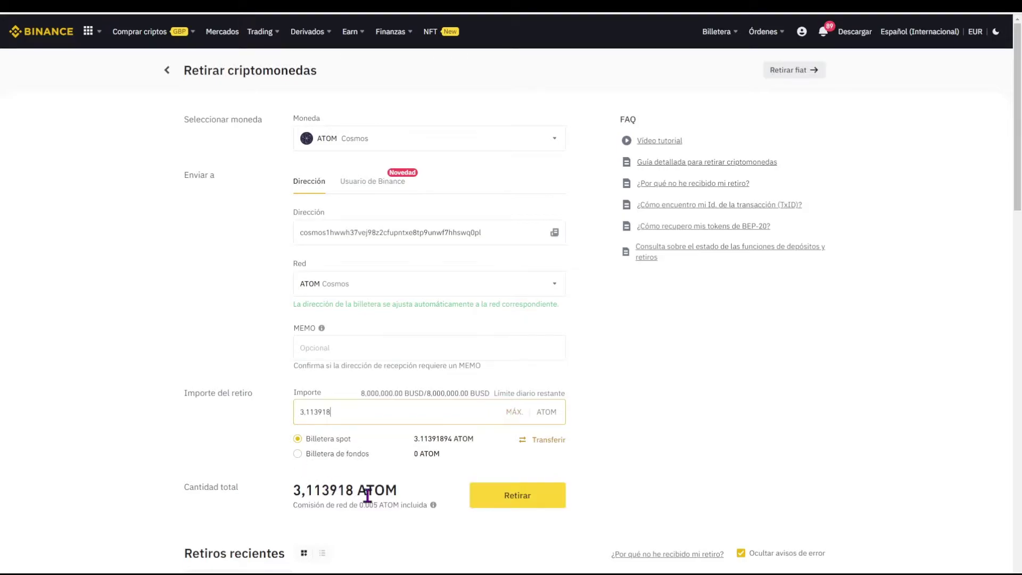
click(519, 505)
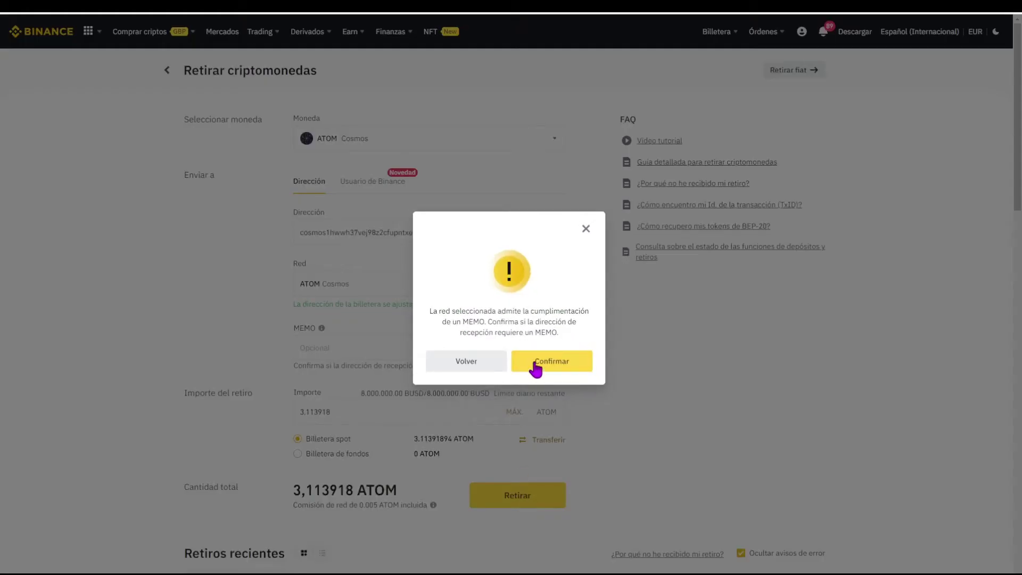
click(535, 366)
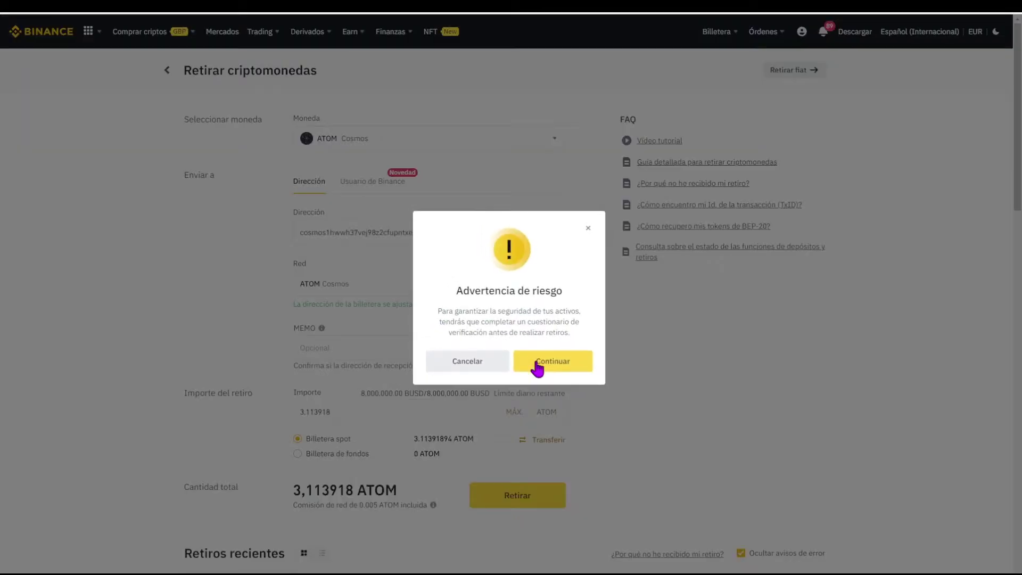
click(537, 366)
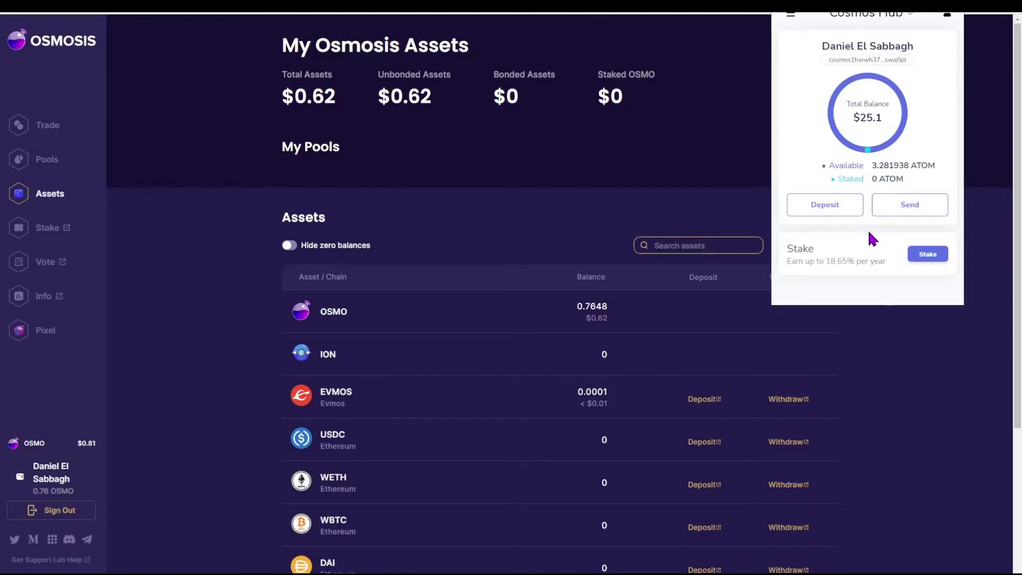
Step: Look over the Osmosis asset list and view the Trade page
click(200, 200)
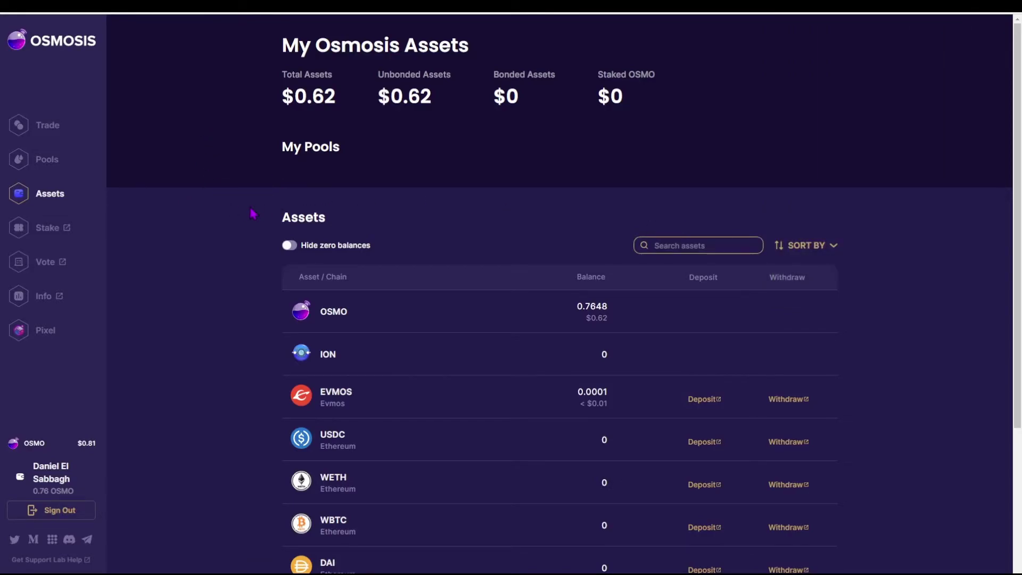
scroll(229, 239, down, 4)
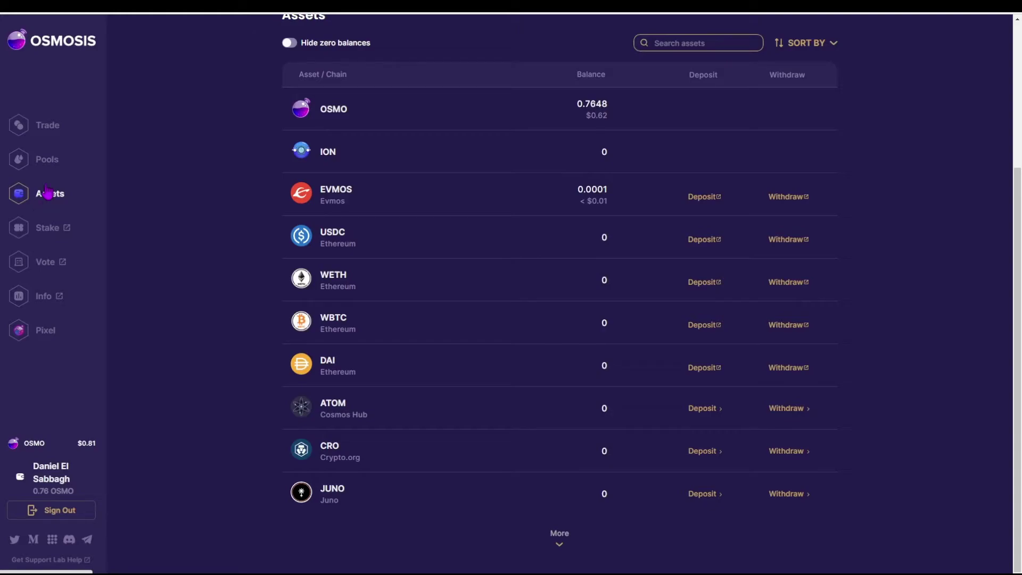
click(48, 128)
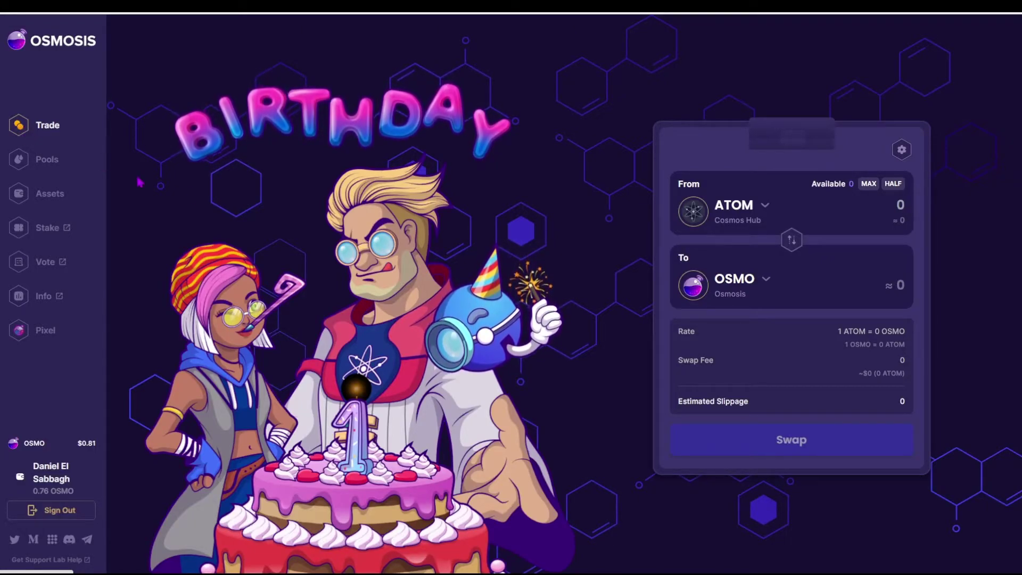
Step: Return to the Osmosis assets, search for "atom" and open the deposit form for ATOM from Cosmos Hub
click(50, 193)
scroll(234, 272, down, 3)
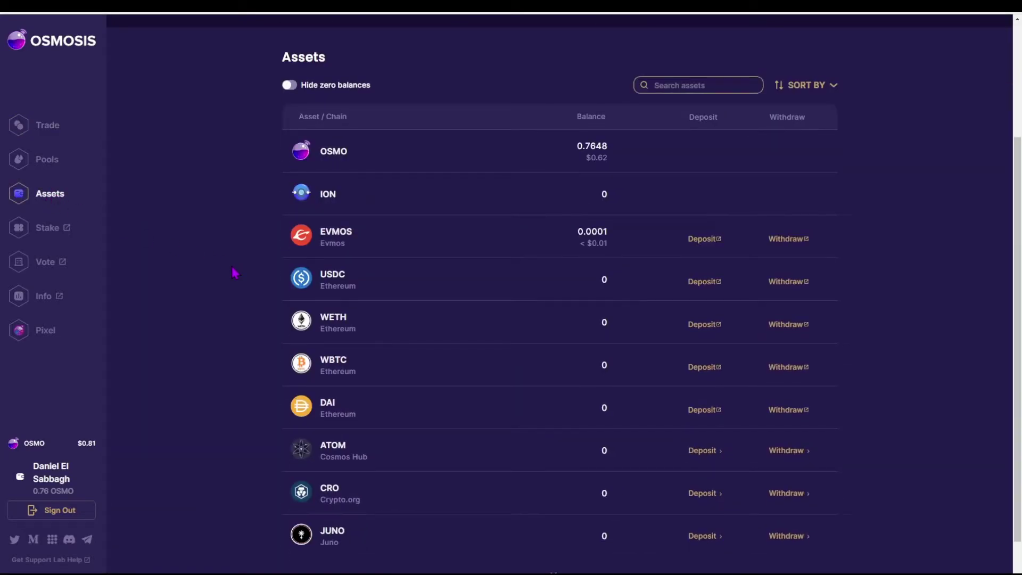
scroll(235, 273, down, 1)
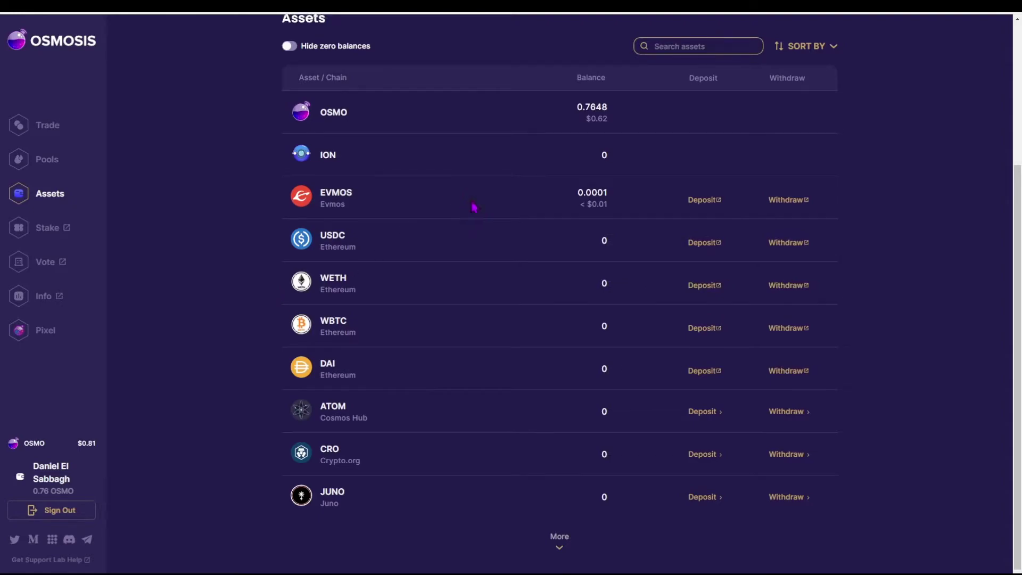
scroll(700, 147, up, 2)
click(699, 149)
text(atom)
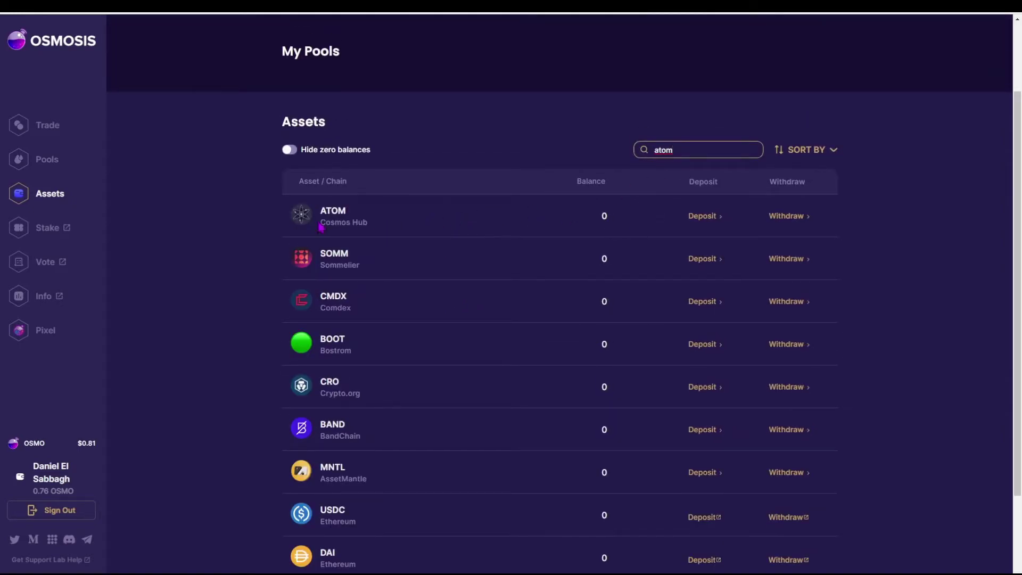
click(692, 217)
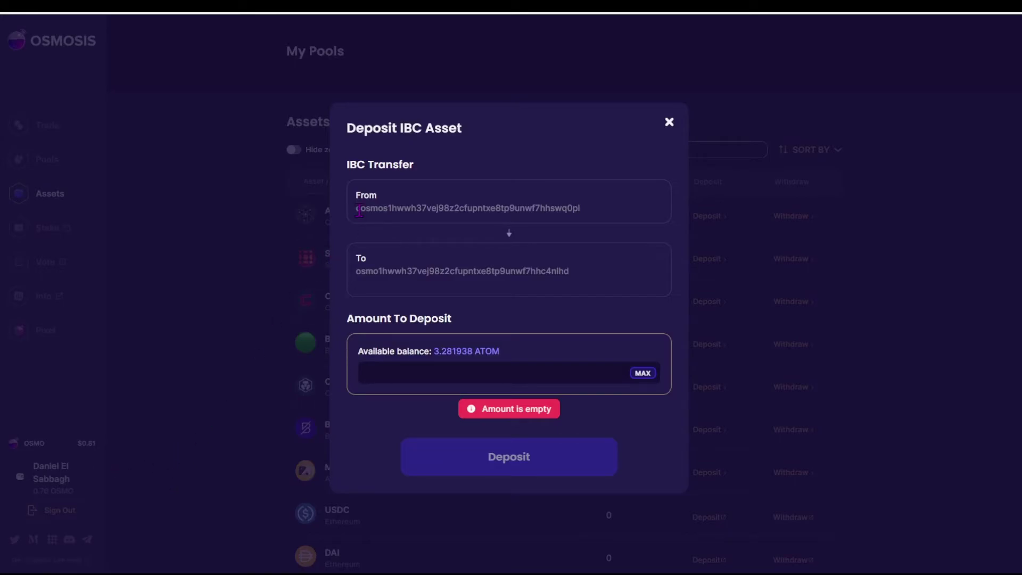
Step: Check the transfer's source and destination addresses against the Cosmos Hub account in the Keplr wallet
drag(359, 210, 579, 225)
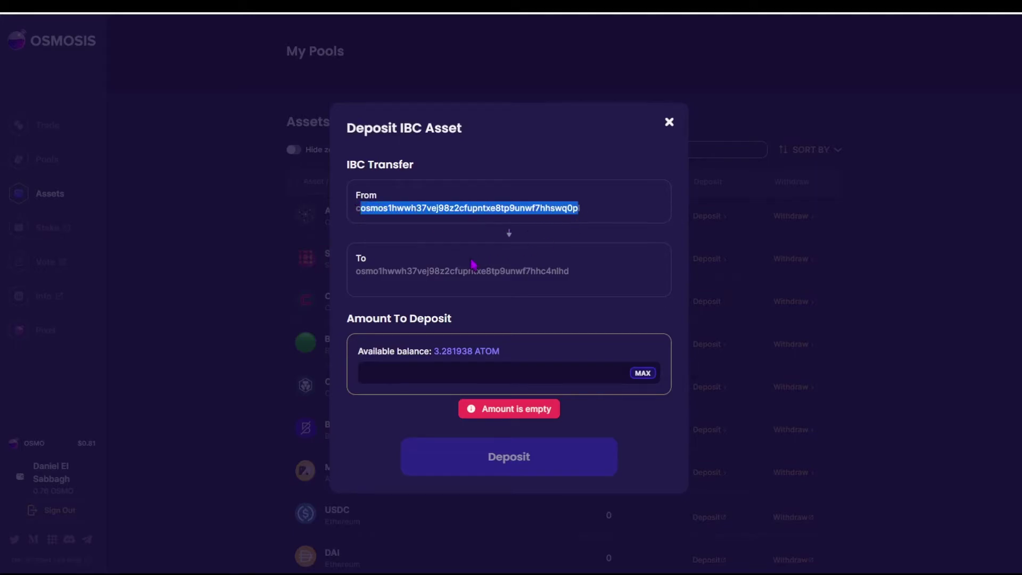
drag(356, 271, 526, 271)
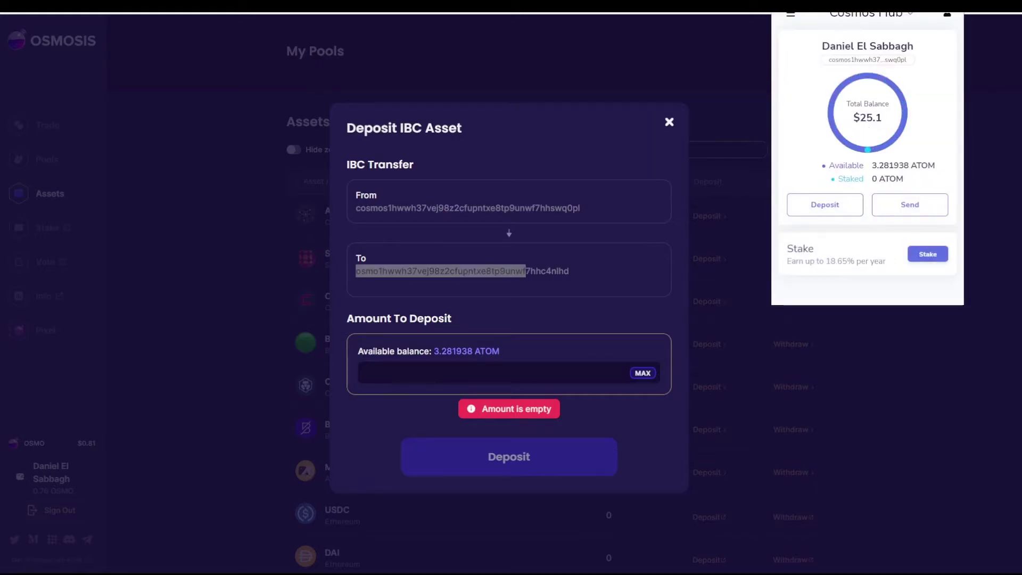
mouse_move(894, 143)
Step: Deposit 3.17 ATOM into Osmosis and approve the IBC transfer in Keplr with the Average fee
click(494, 374)
click(651, 375)
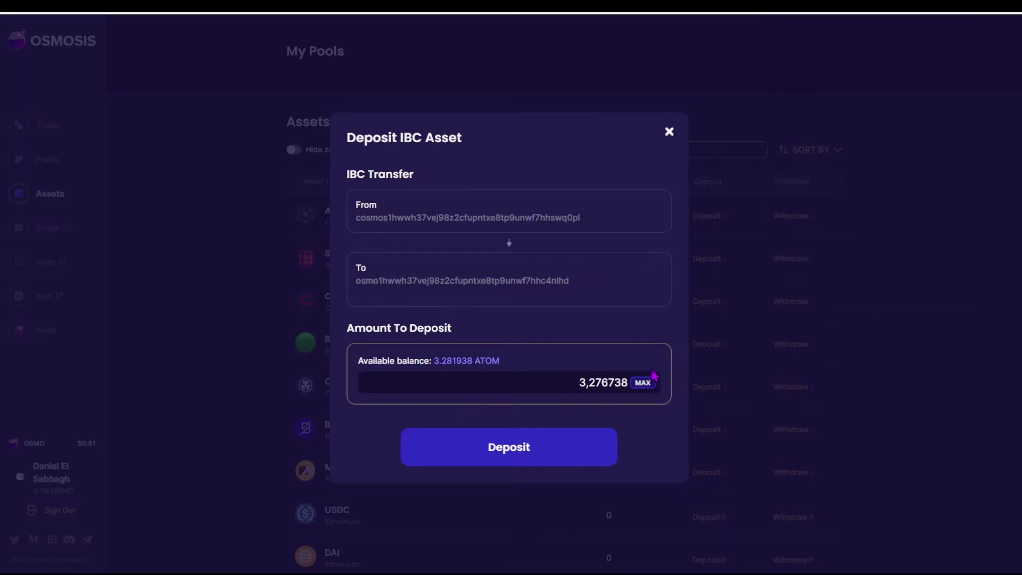
click(644, 384)
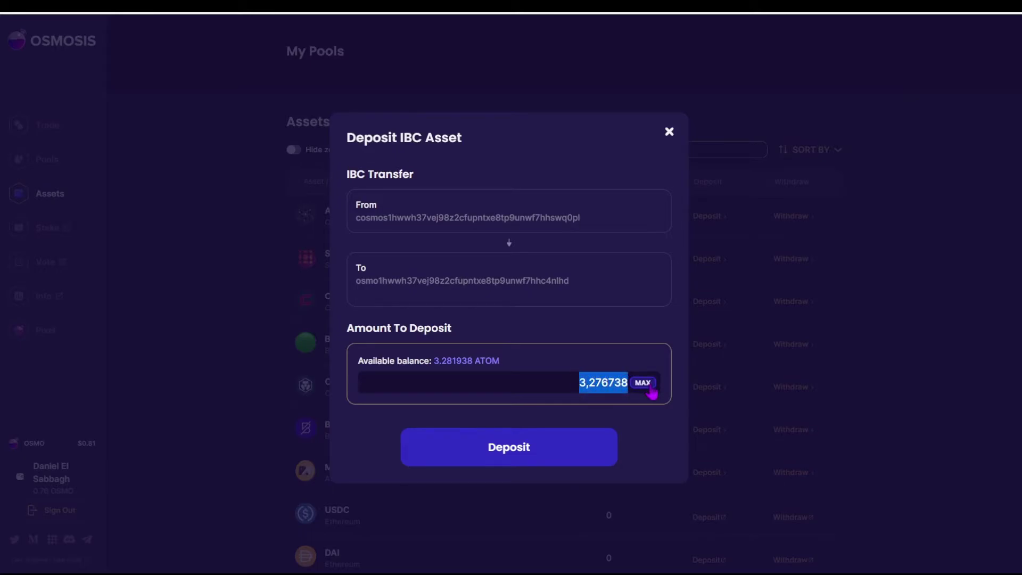
text(3.17)
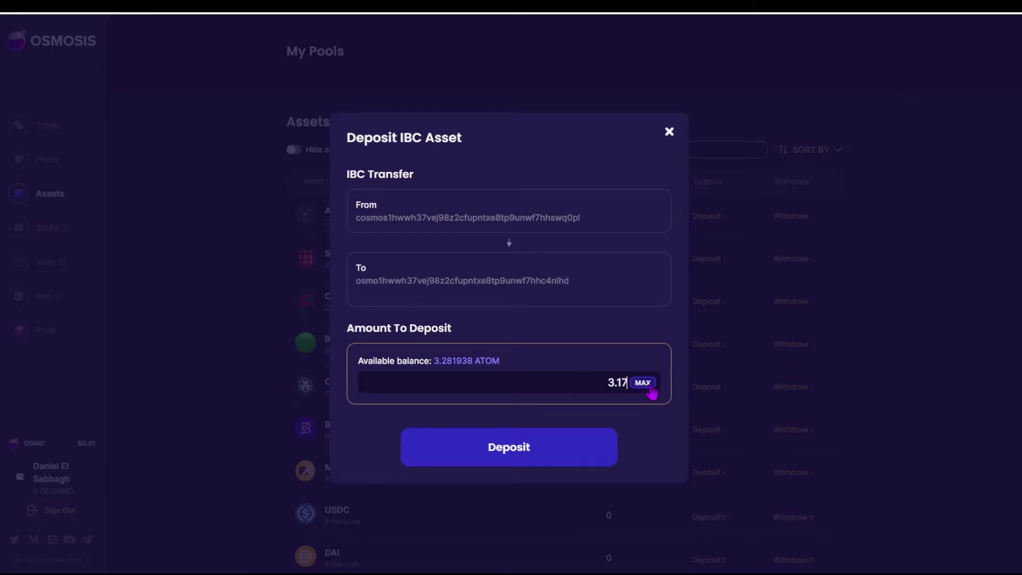
click(520, 446)
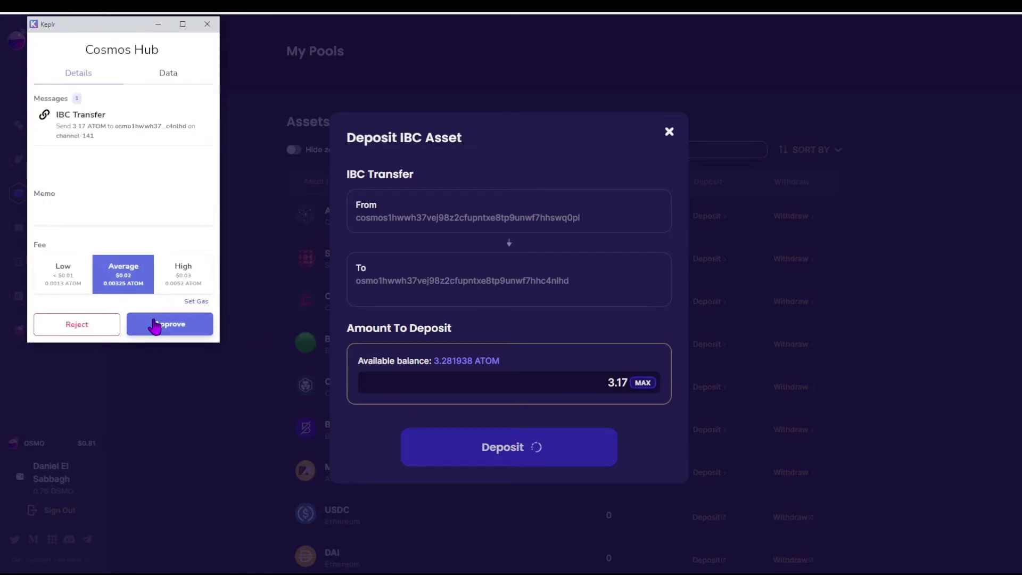
click(155, 326)
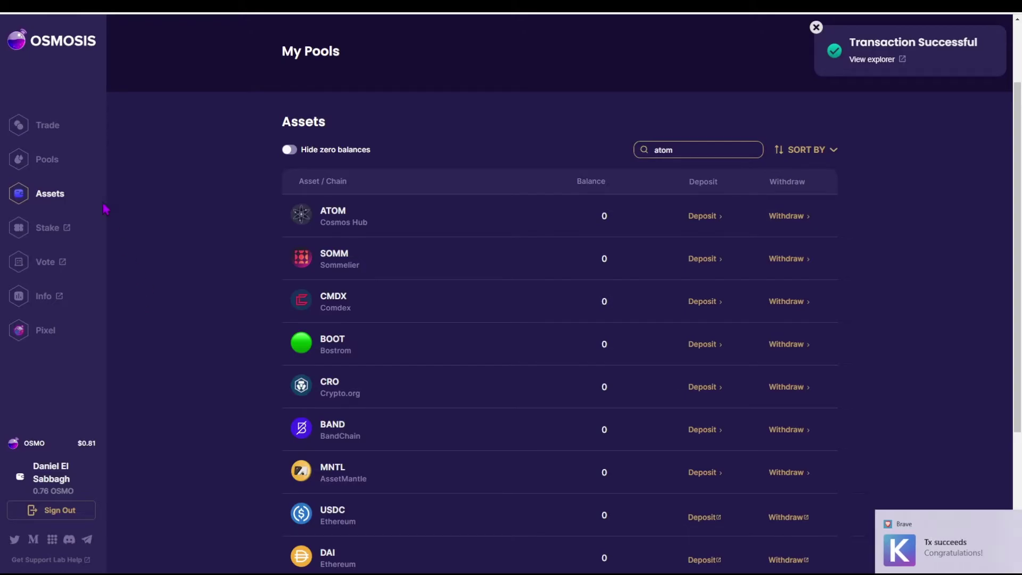
Step: Swap the maximum available 3.17 ATOM for EVMOS on the Osmosis Trade page and approve the transaction in Keplr
click(51, 126)
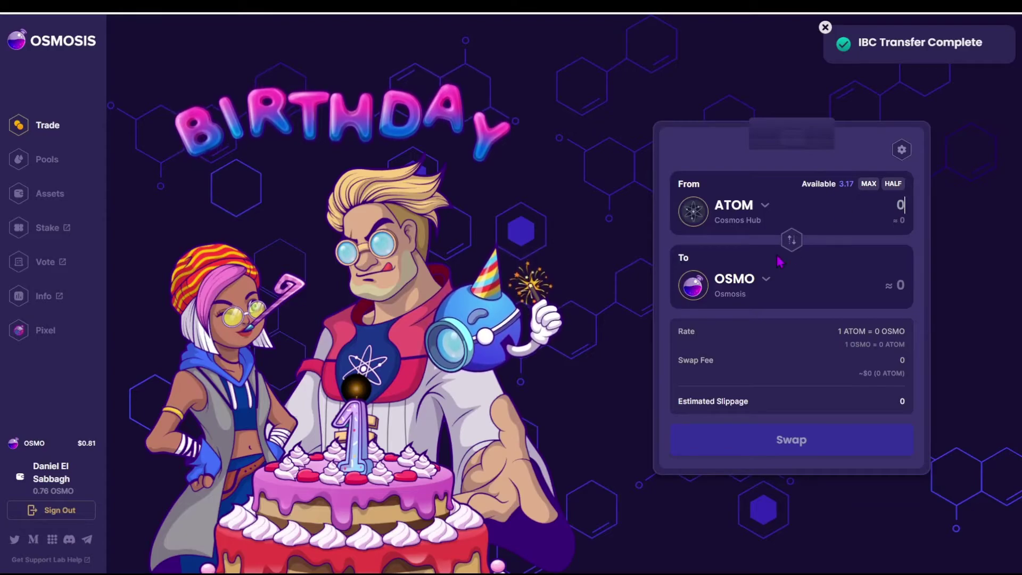
click(736, 282)
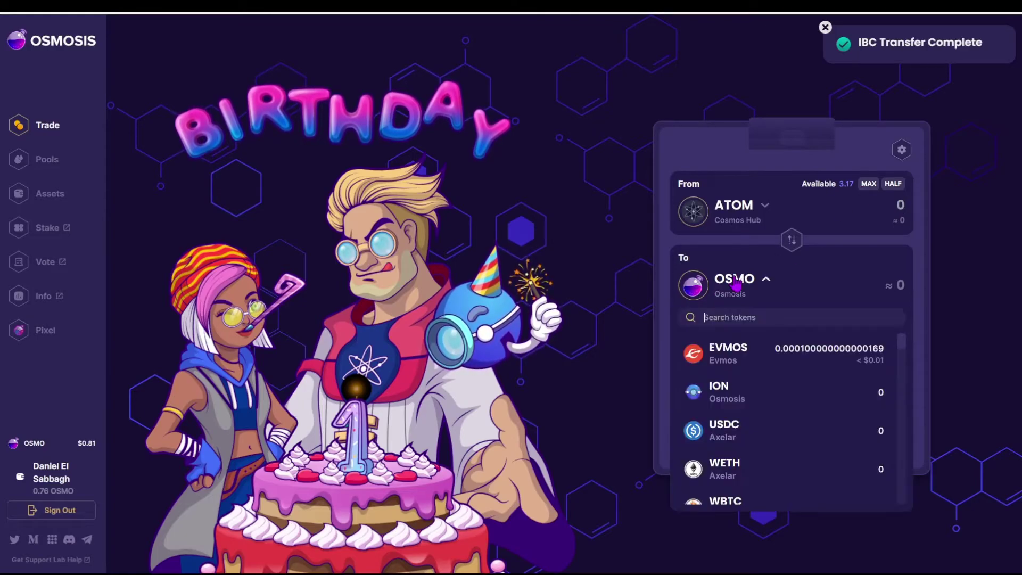
click(723, 354)
click(867, 184)
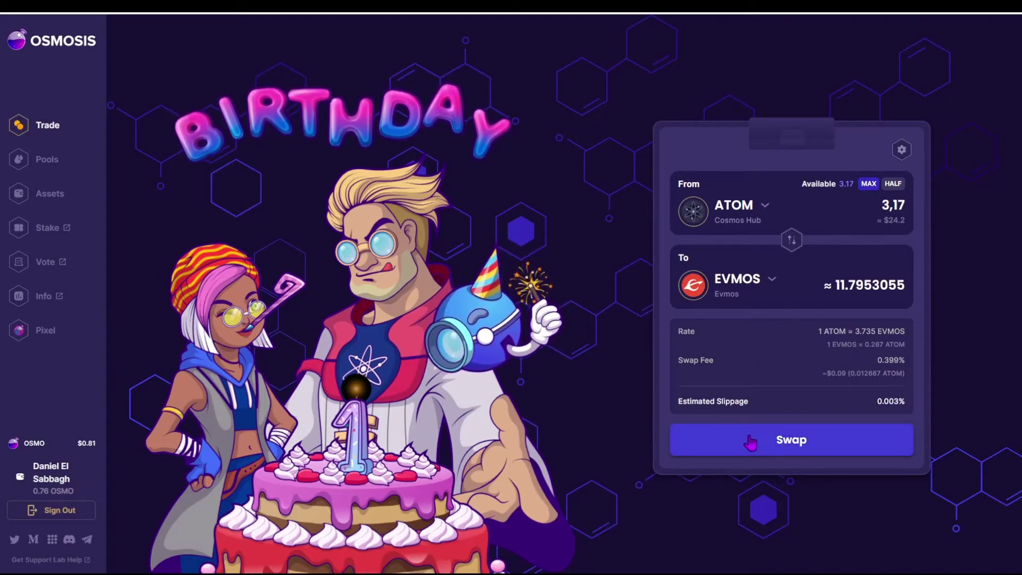
click(753, 446)
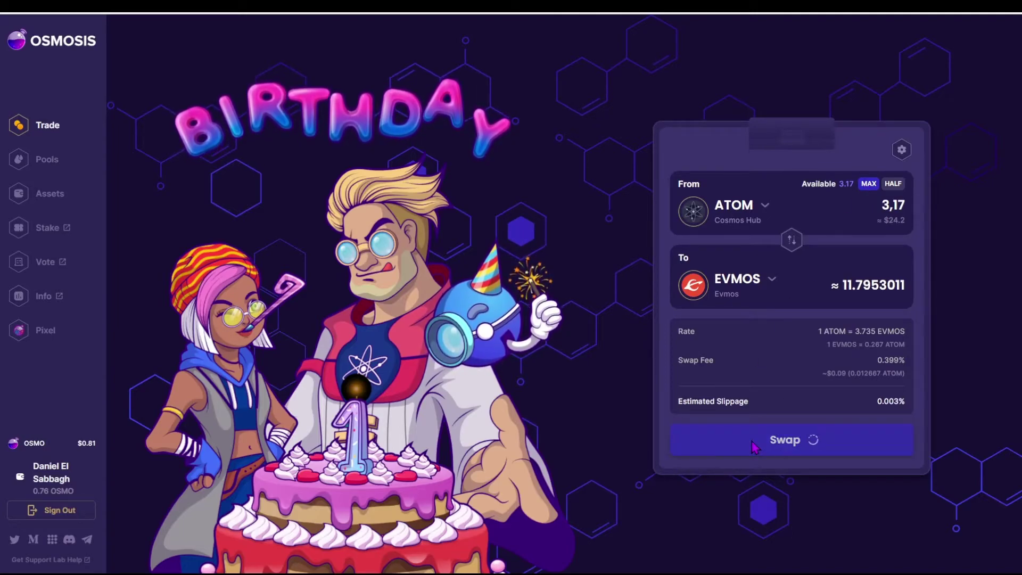
click(186, 325)
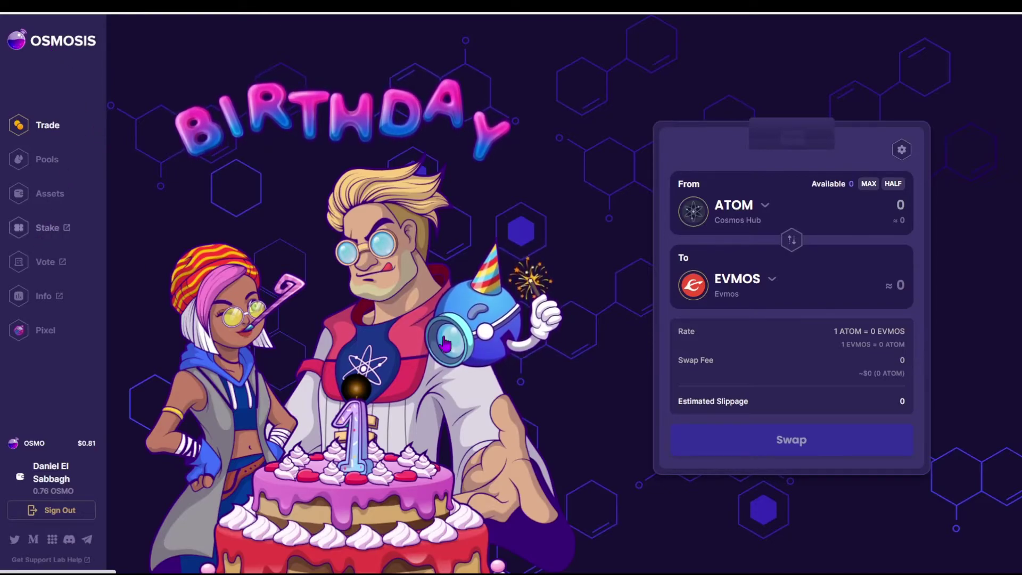
Step: Find EVMOS in the Osmosis asset list and open its withdrawal on the Evmos IBC Transfer page
click(58, 201)
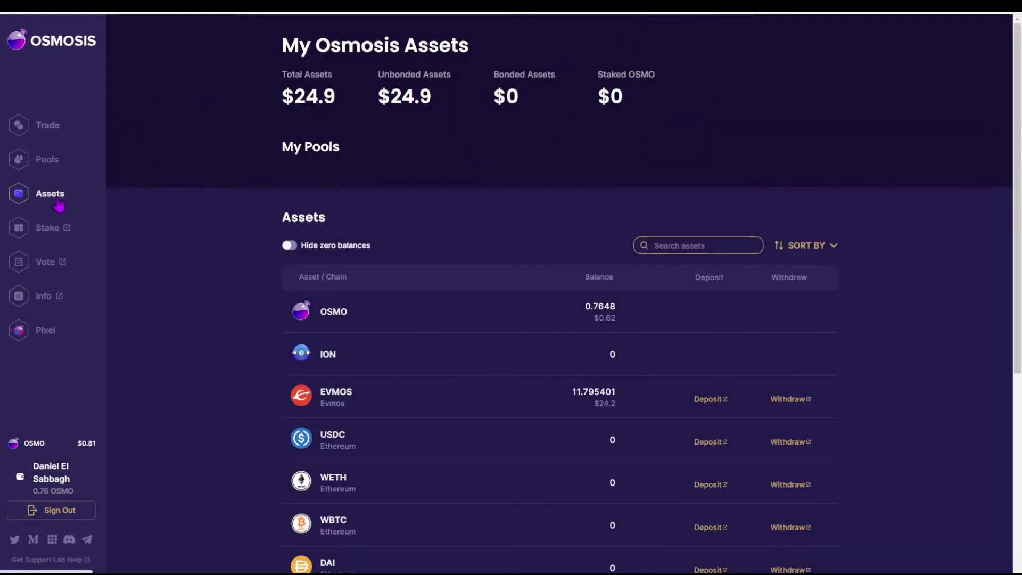
scroll(192, 349, down, 4)
scroll(195, 349, up, 2)
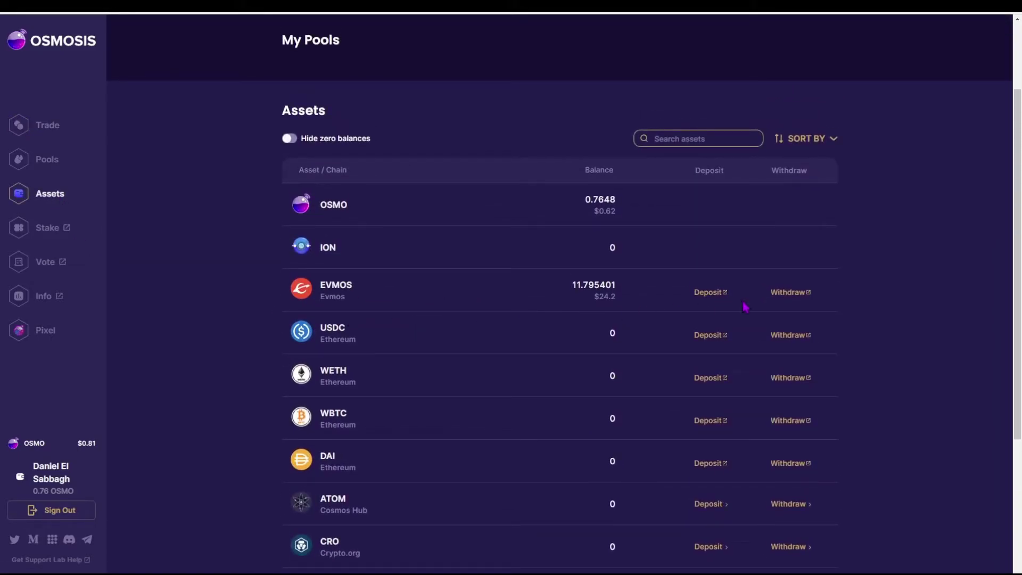
click(790, 293)
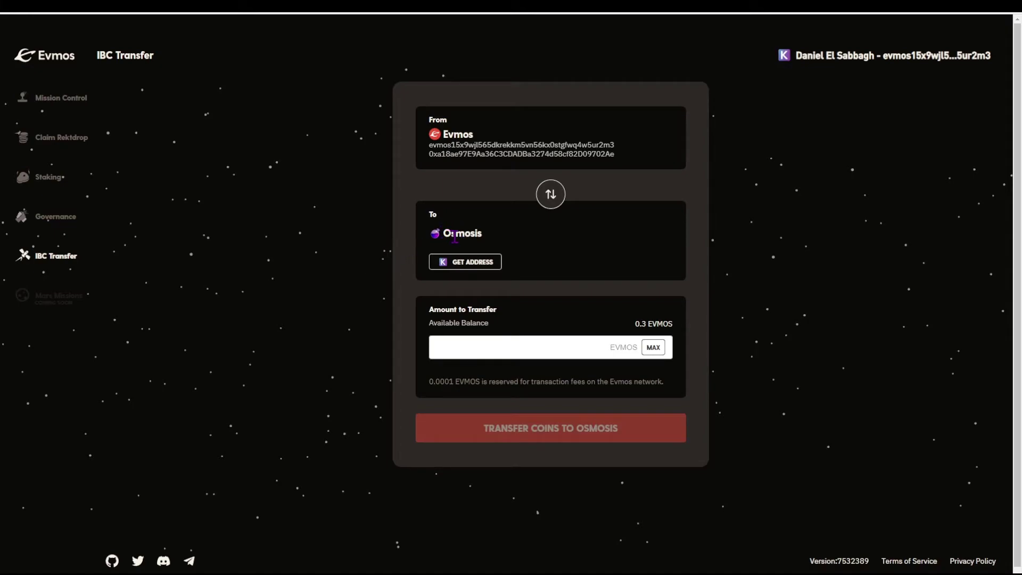
Step: Transfer the maximum 11.79530113865219 EVMOS from Osmosis to the Keplr Evmos address and approve it with the Average fee
click(550, 194)
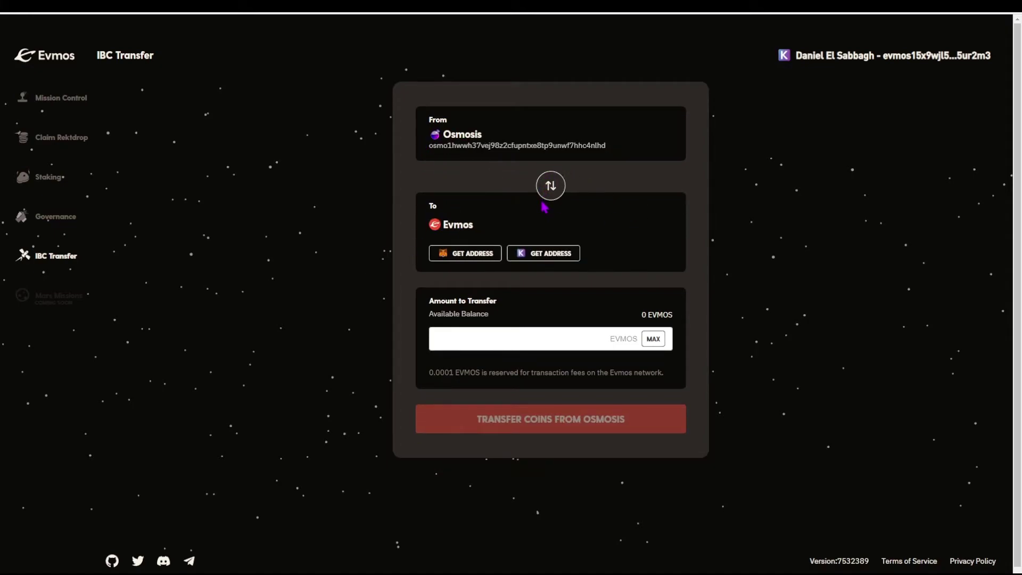
click(531, 255)
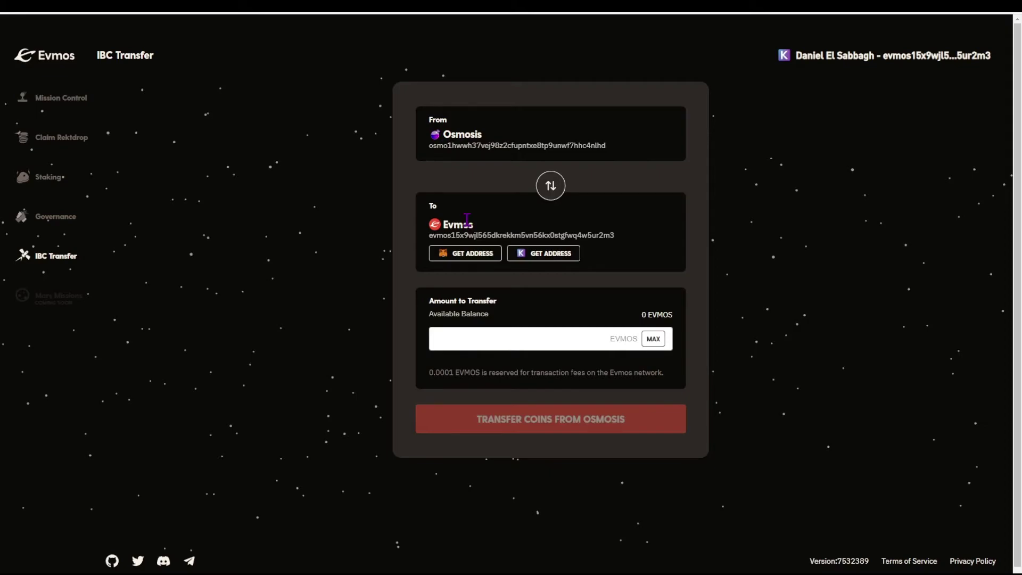
click(652, 340)
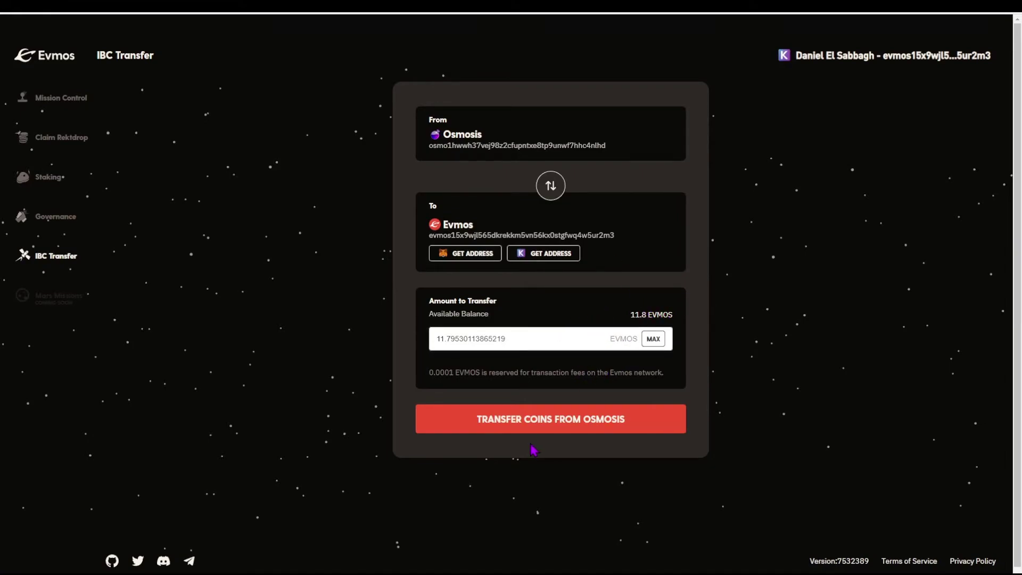
click(531, 424)
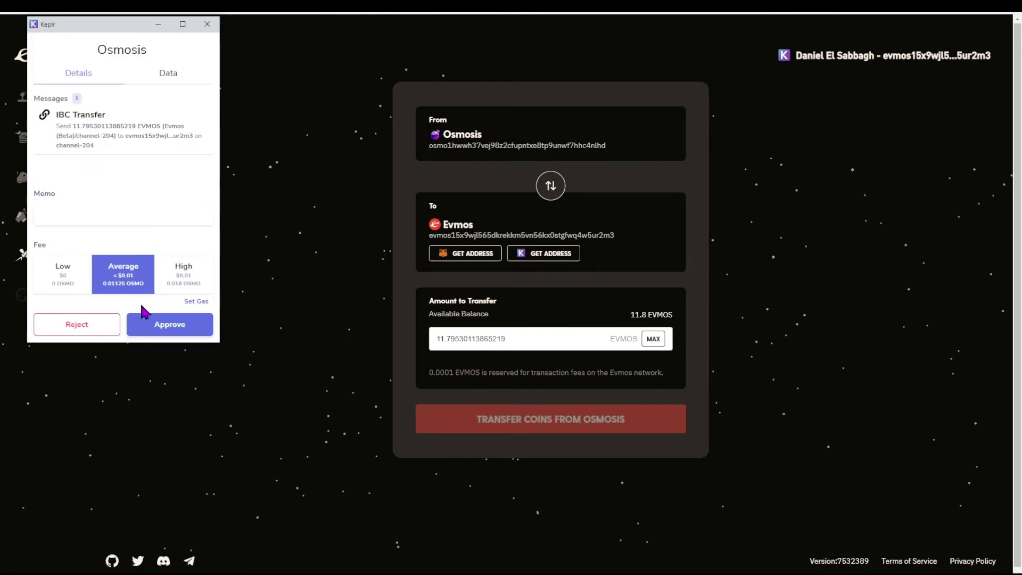
click(148, 323)
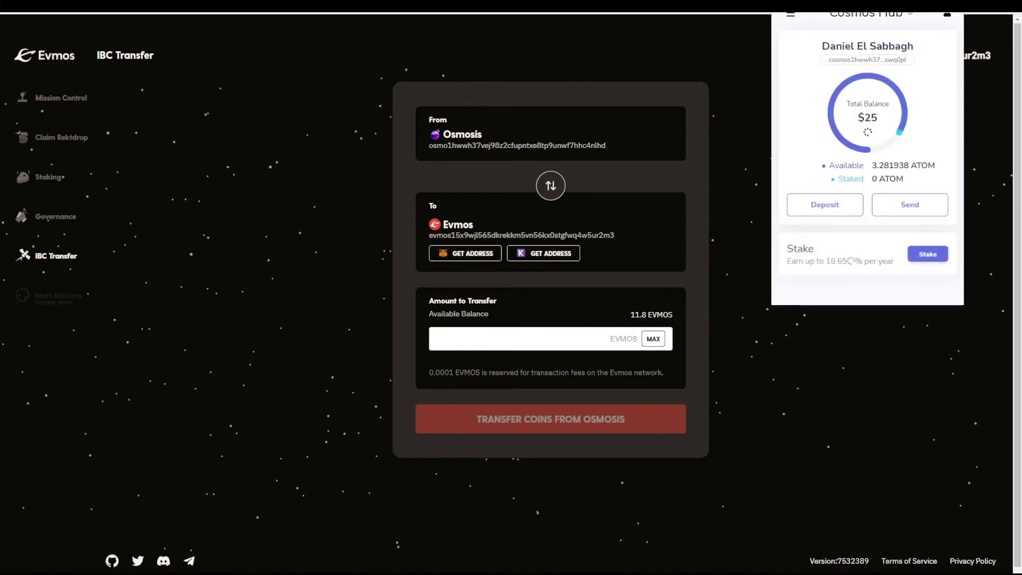
Step: Switch the Keplr wallet to Evmos (Beta) and check the available balance, staked amount and pending staking reward
click(875, 16)
scroll(871, 96, down, 5)
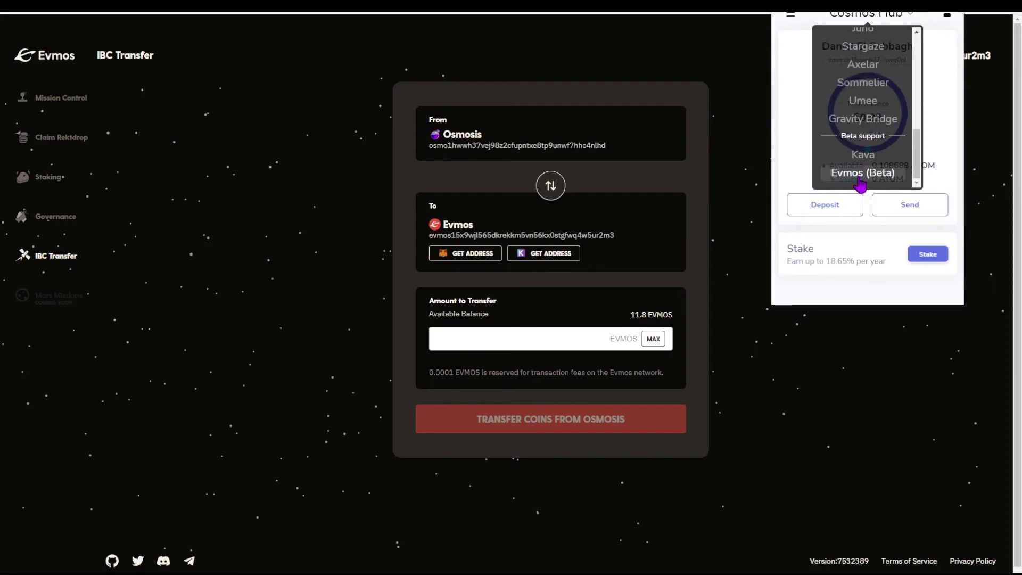
click(861, 177)
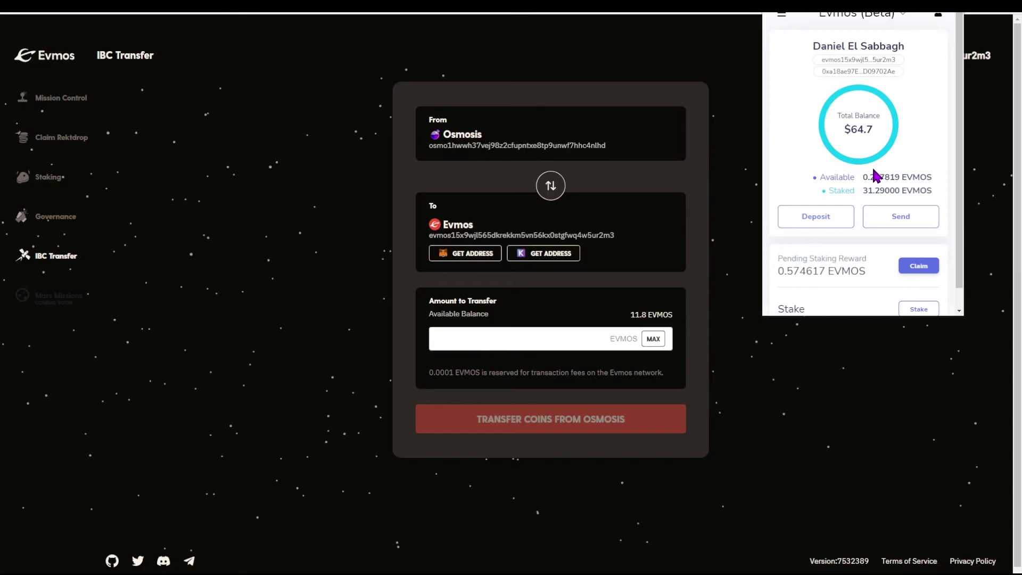
scroll(853, 196, down, 1)
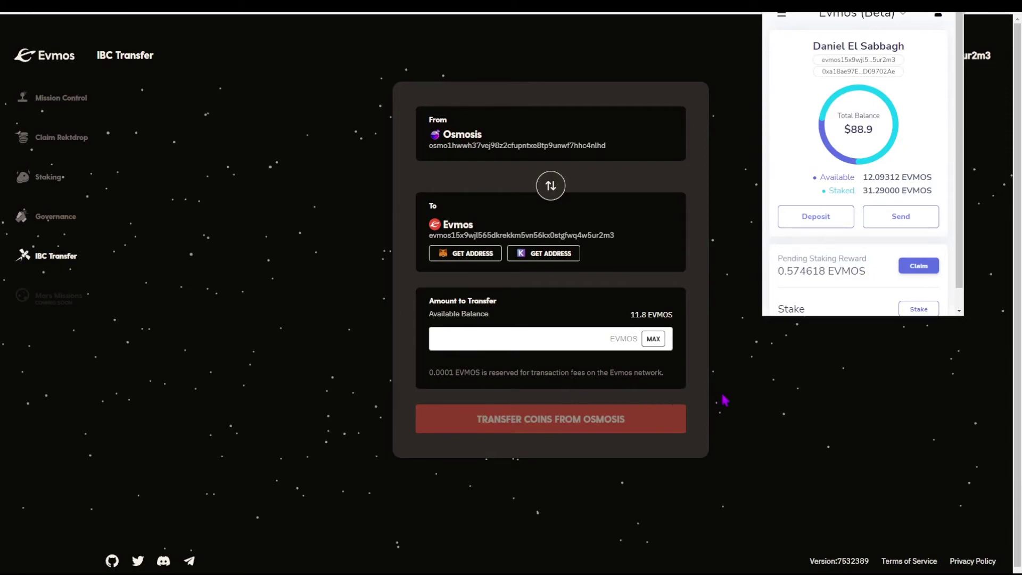
click(834, 29)
scroll(849, 143, down, 5)
scroll(809, 154, down, 1)
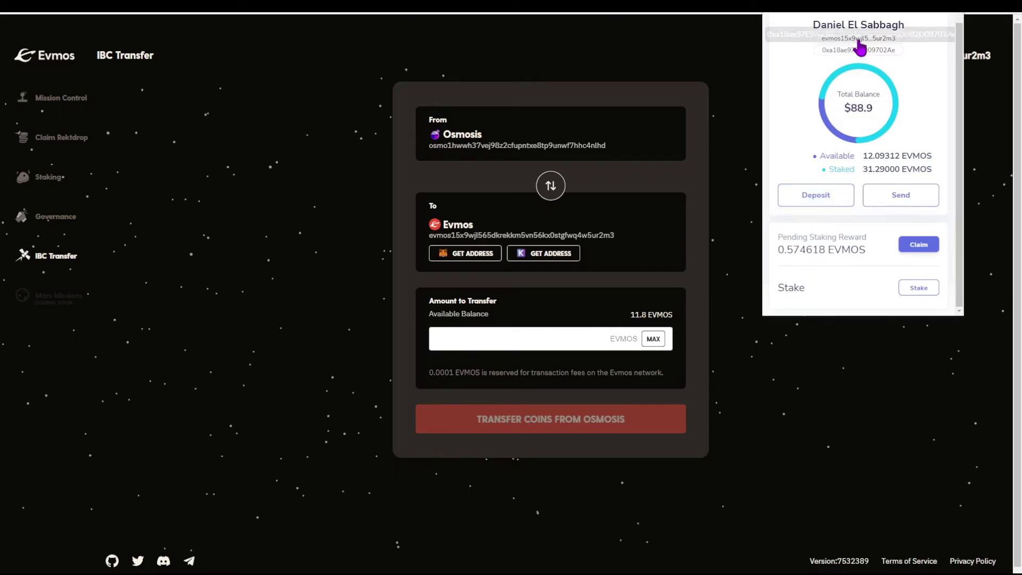
Step: Open Evmos staking in Keplr and try out a delegation of 11.8 EVMOS to LMECripto without submitting it
click(929, 289)
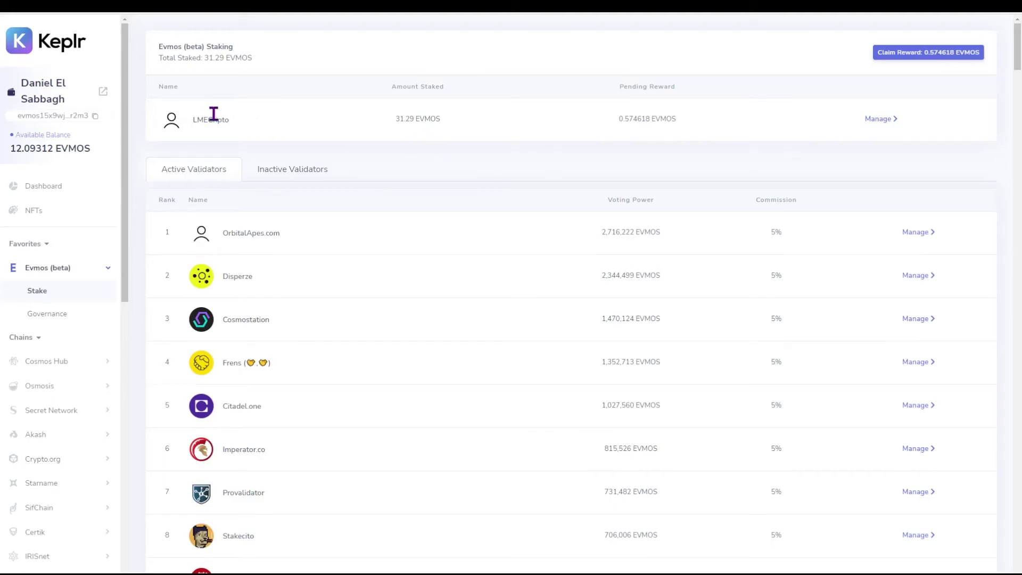
click(881, 560)
click(879, 120)
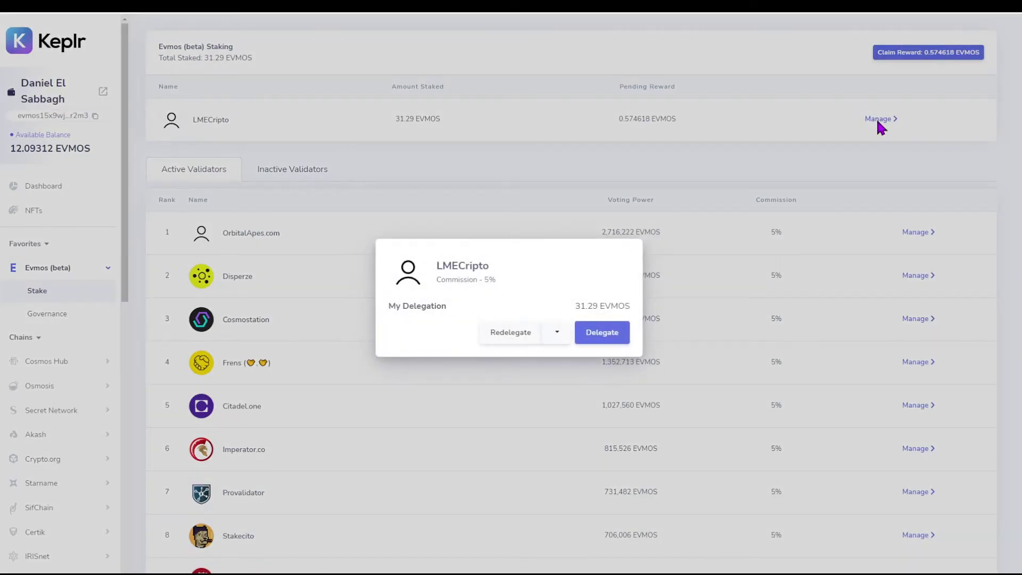
click(616, 346)
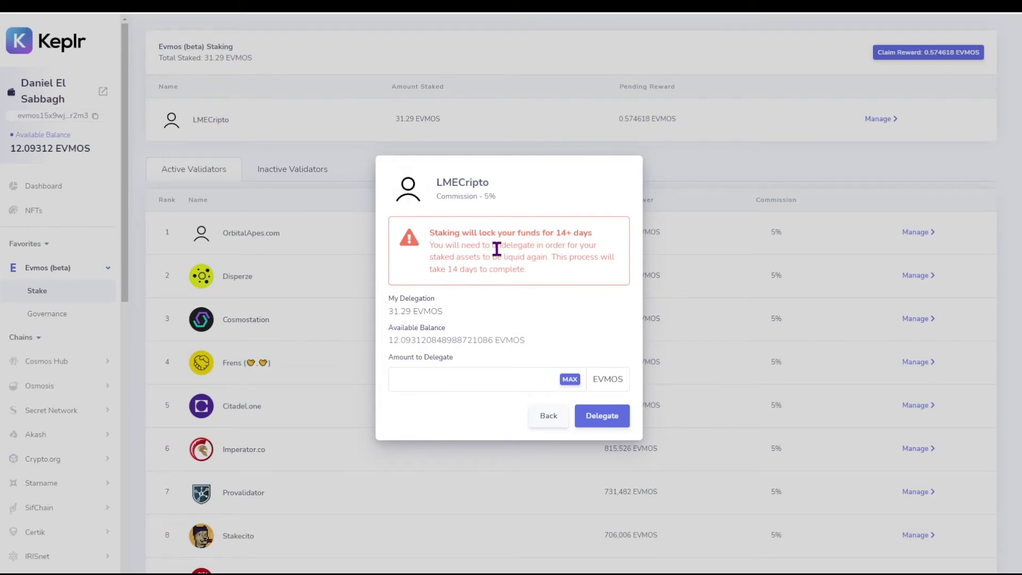
click(570, 380)
drag(549, 381, 335, 386)
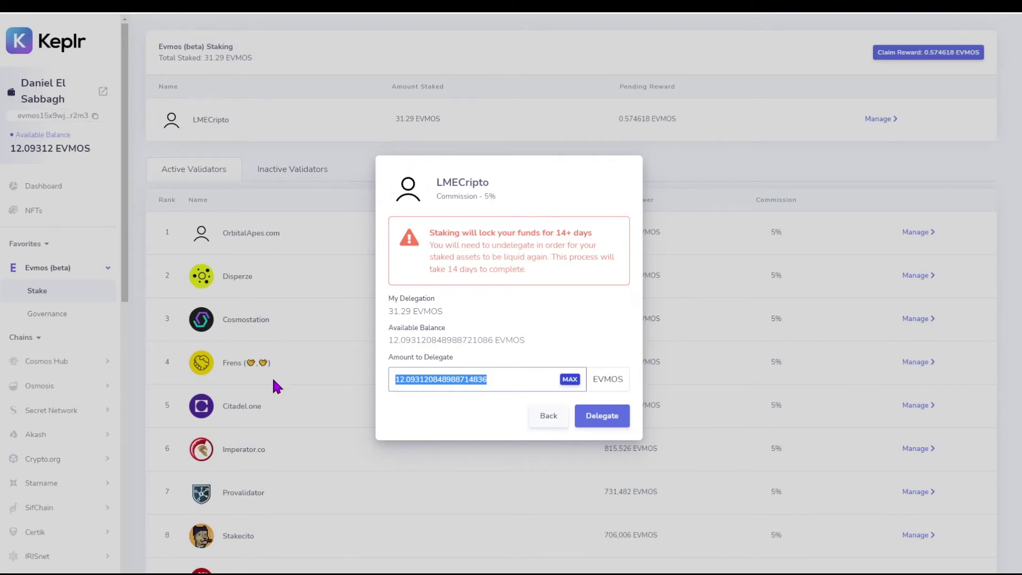
text(11)
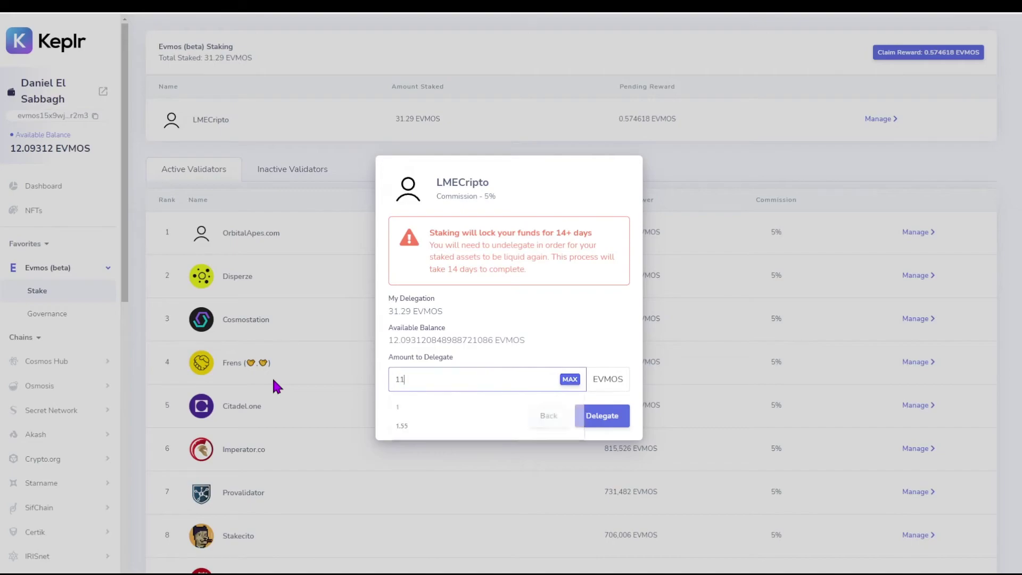
text(.)
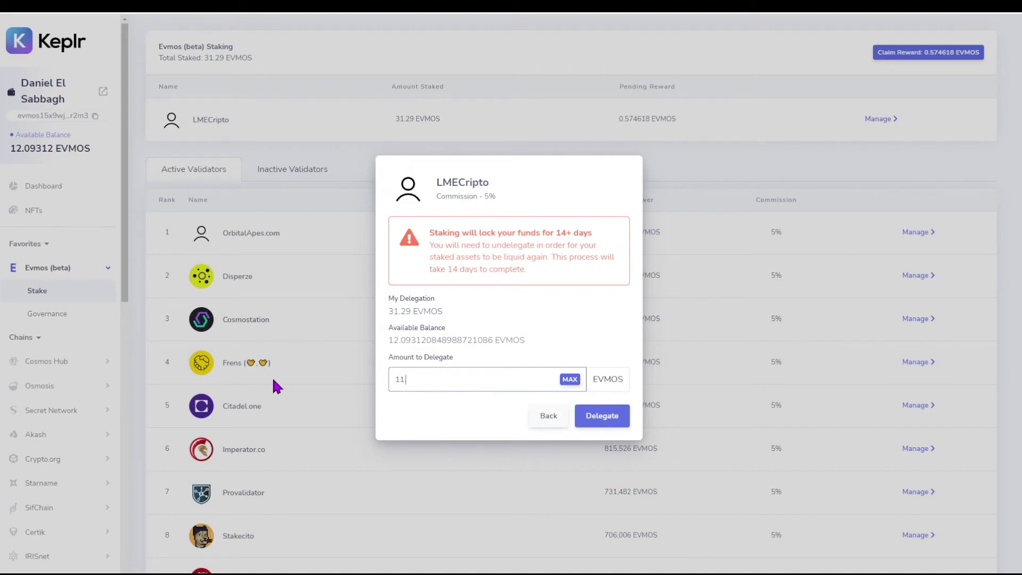
text(8)
click(548, 418)
click(516, 400)
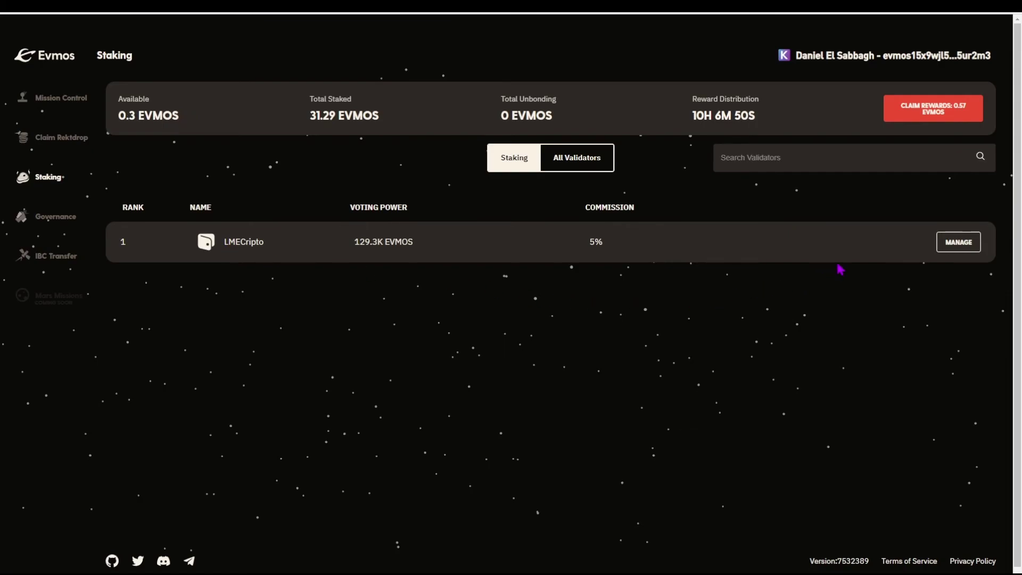
click(958, 245)
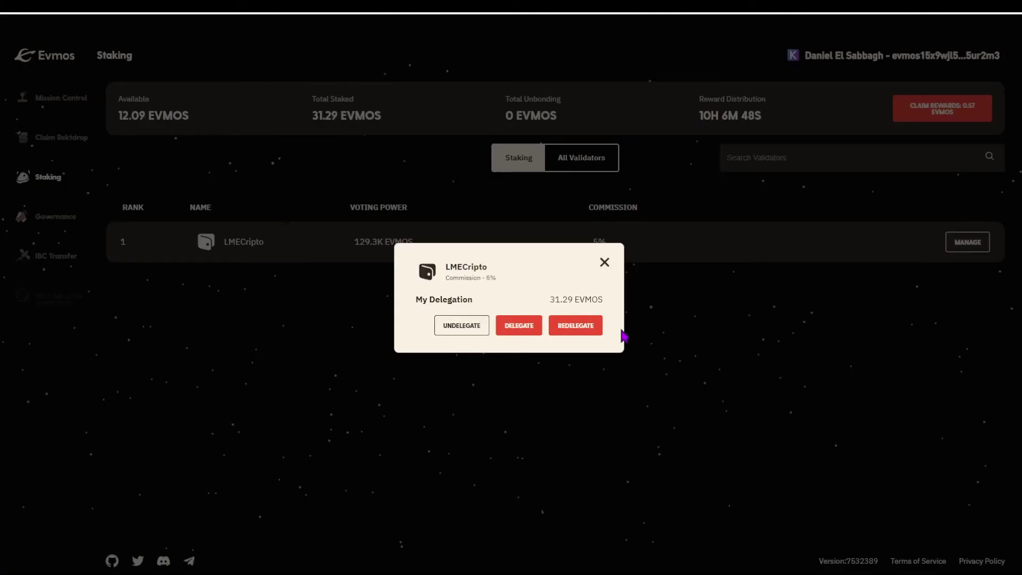
click(510, 327)
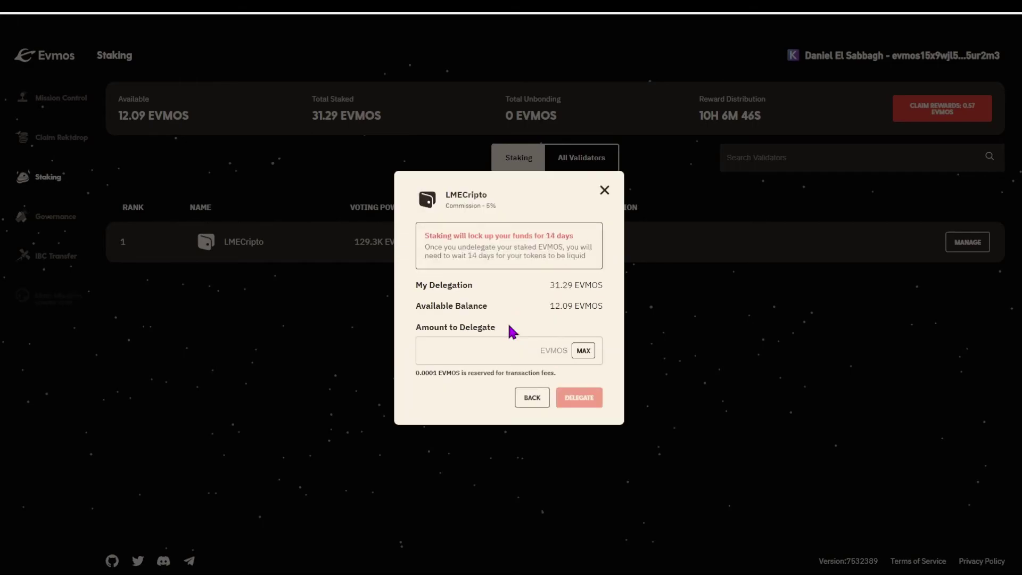
click(481, 350)
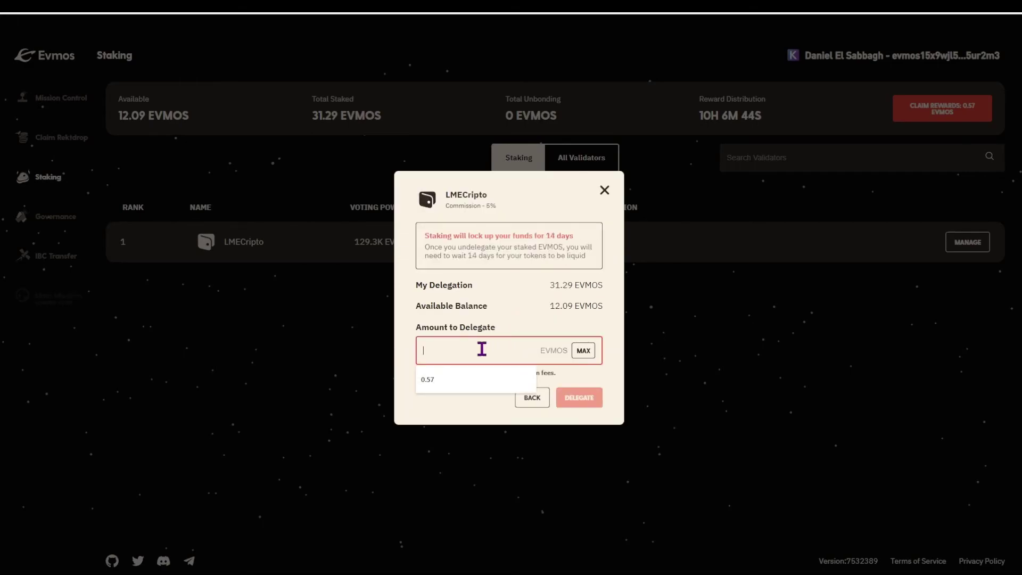
text(11.8)
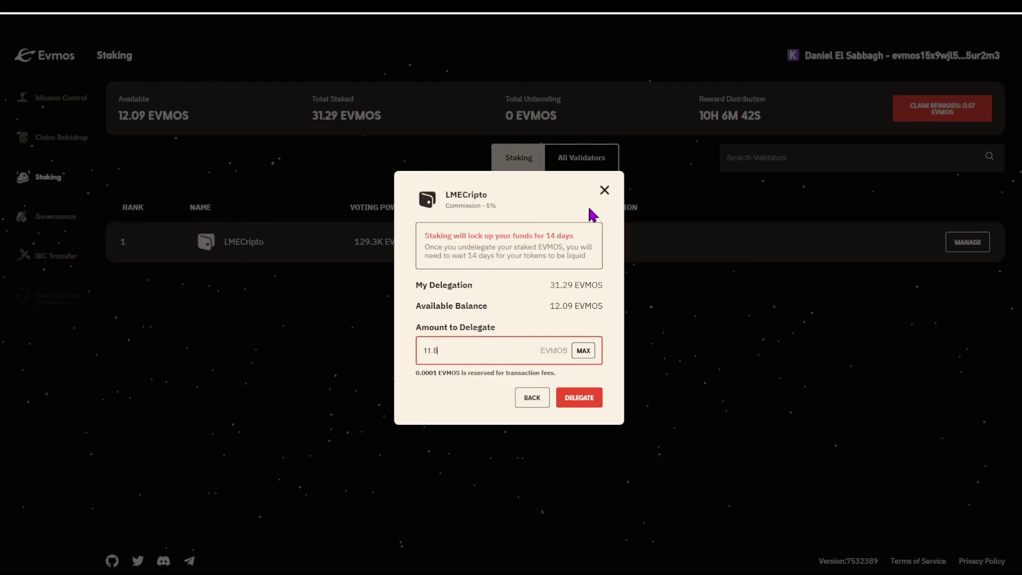
click(604, 190)
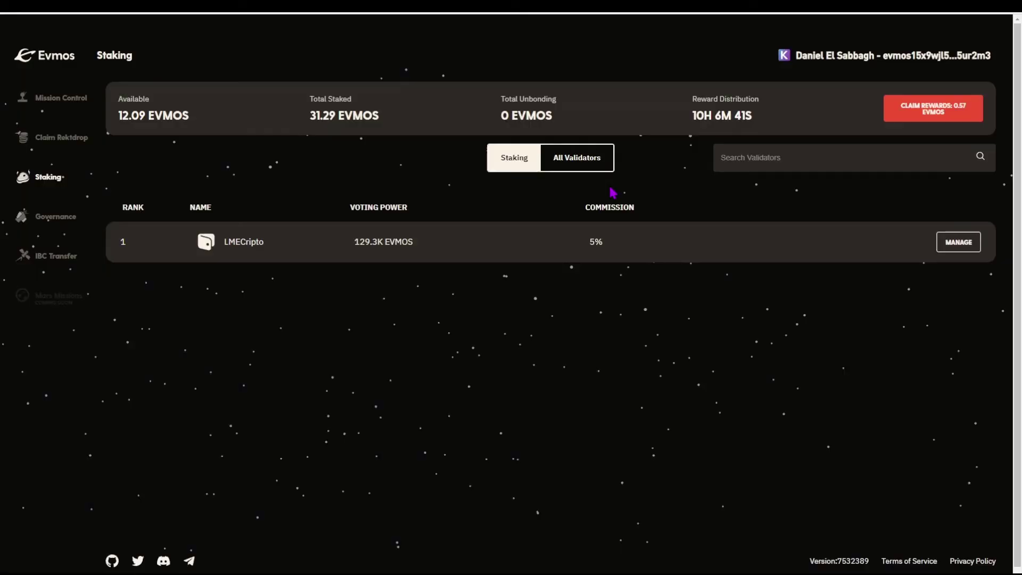
Step: Claim the pending EVMOS staking rewards on the Evmos Staking page and approve the claim in Keplr
click(925, 109)
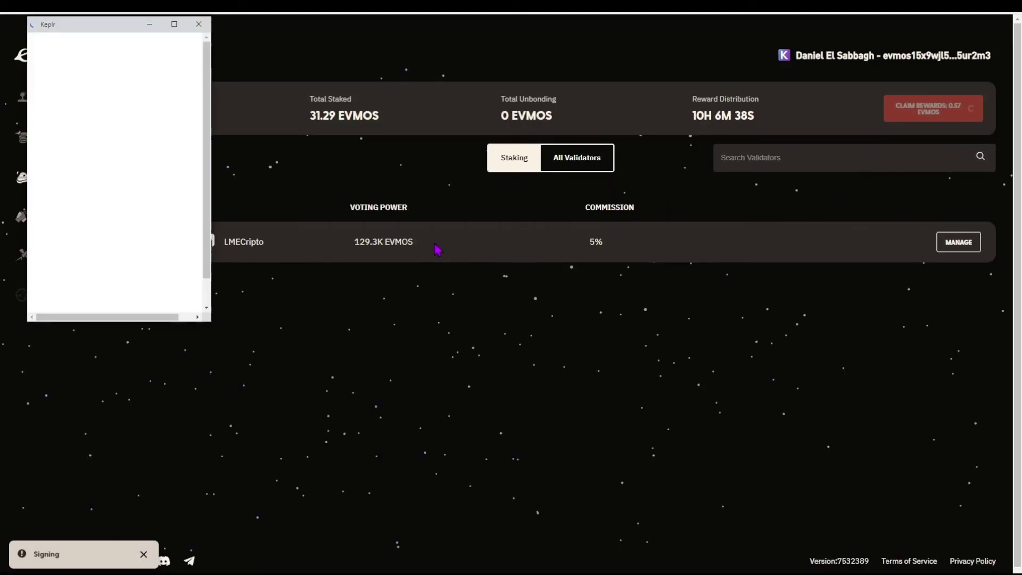
click(154, 326)
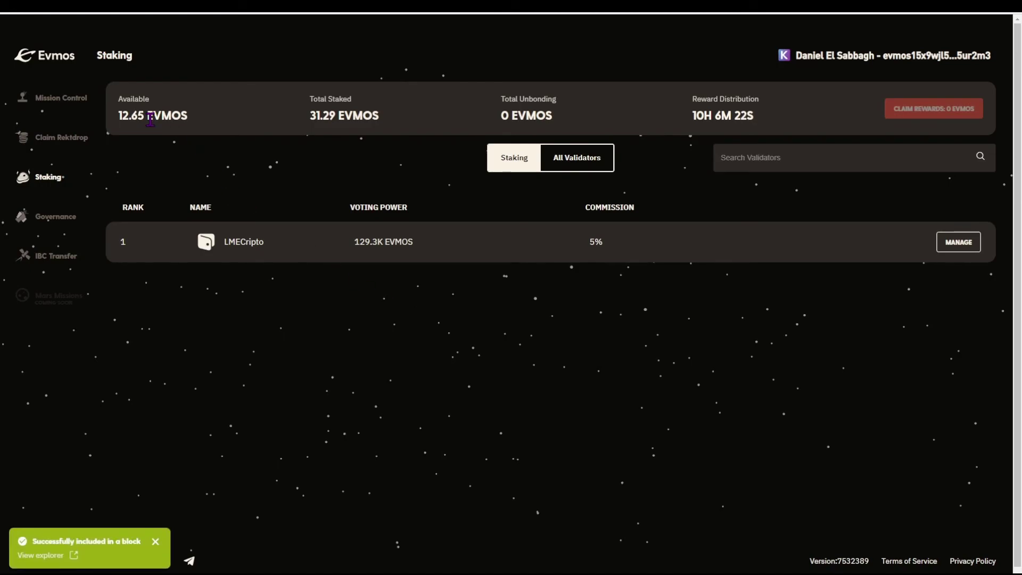
Step: Delegate 12.3 EVMOS to LMECripto, approve it in Keplr with the Average fee, and check the staked total on the page and in the wallet
click(959, 243)
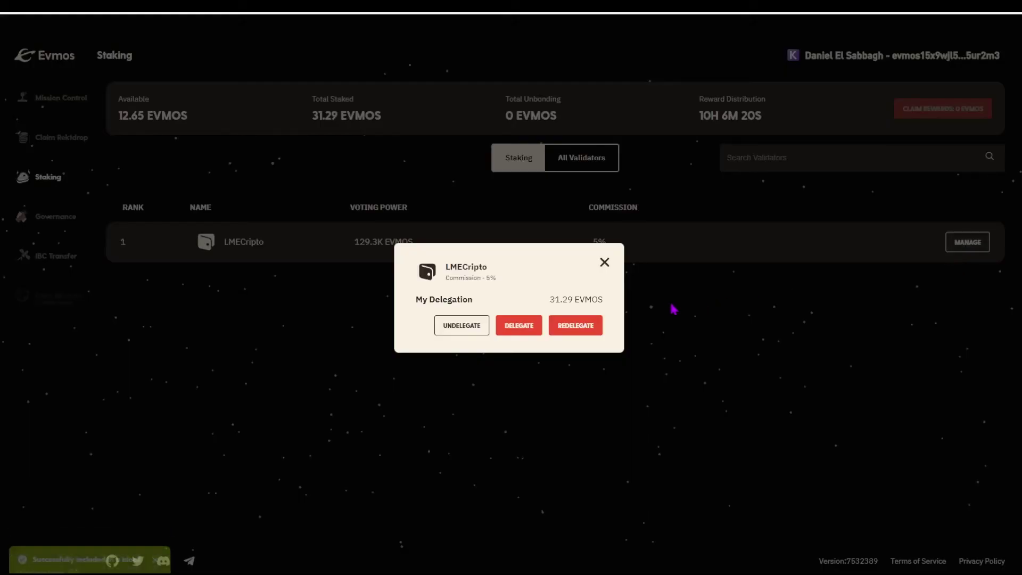
click(516, 328)
click(509, 350)
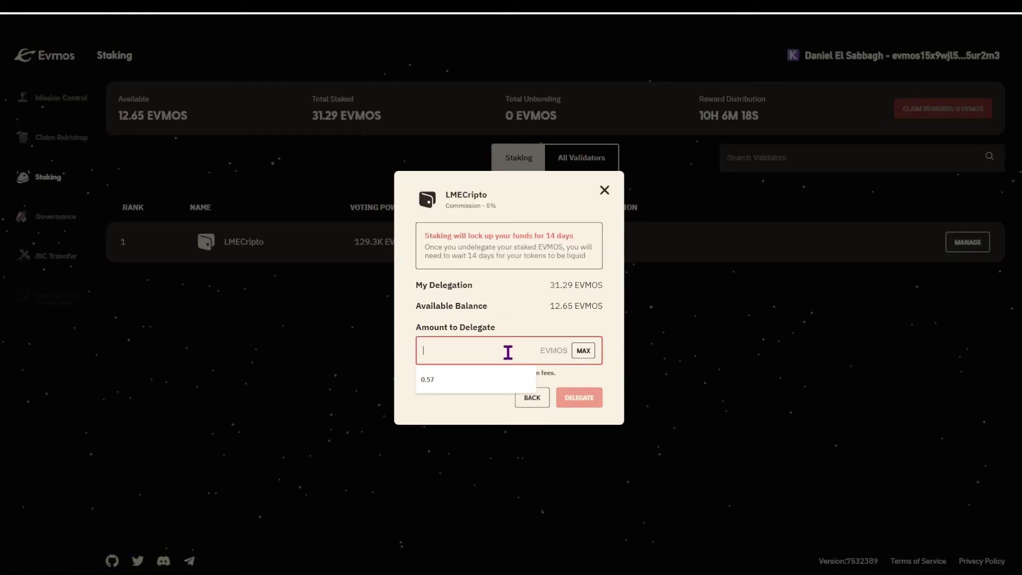
text(12.3)
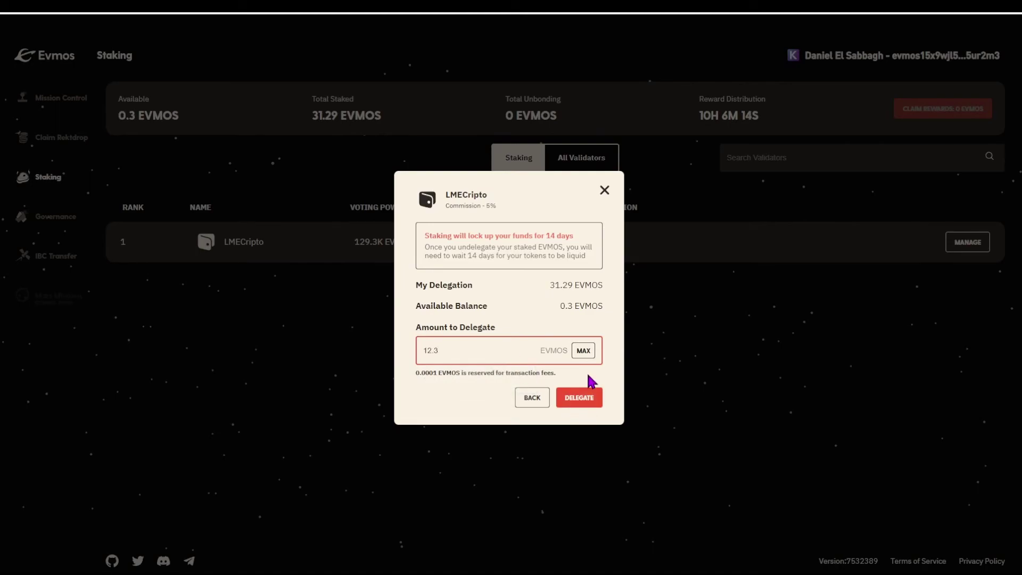
click(590, 398)
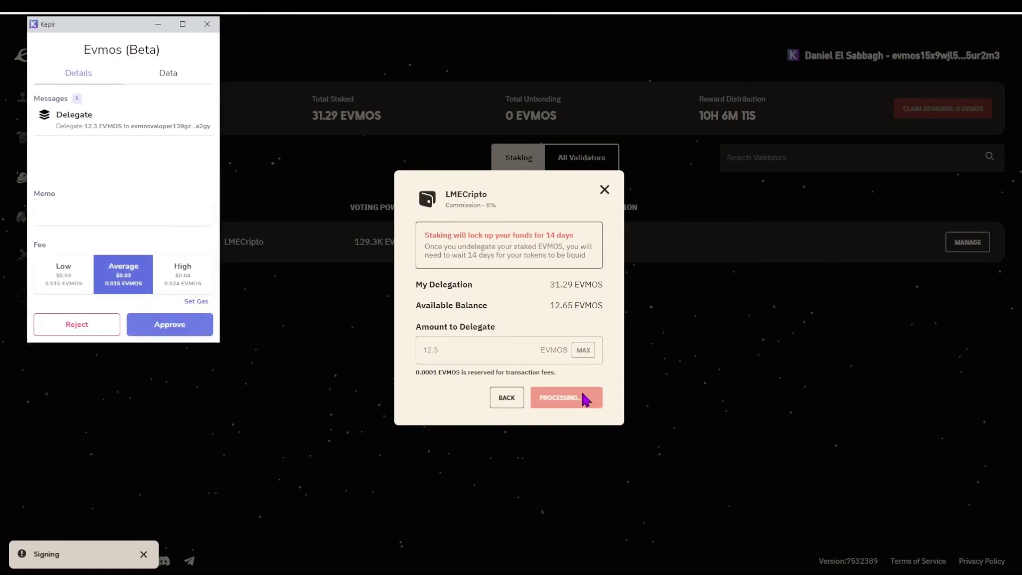
click(181, 324)
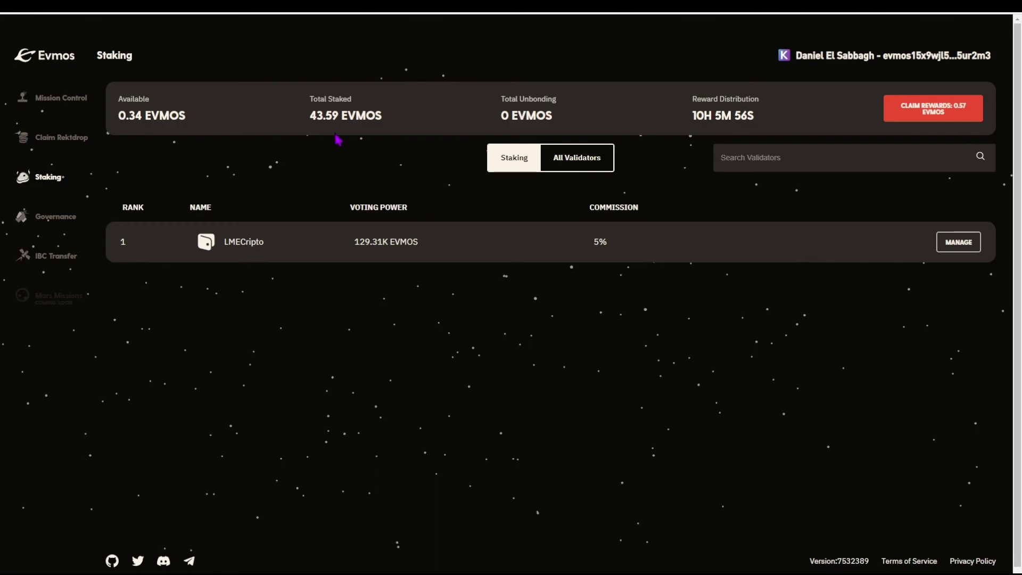
triple_click(312, 117)
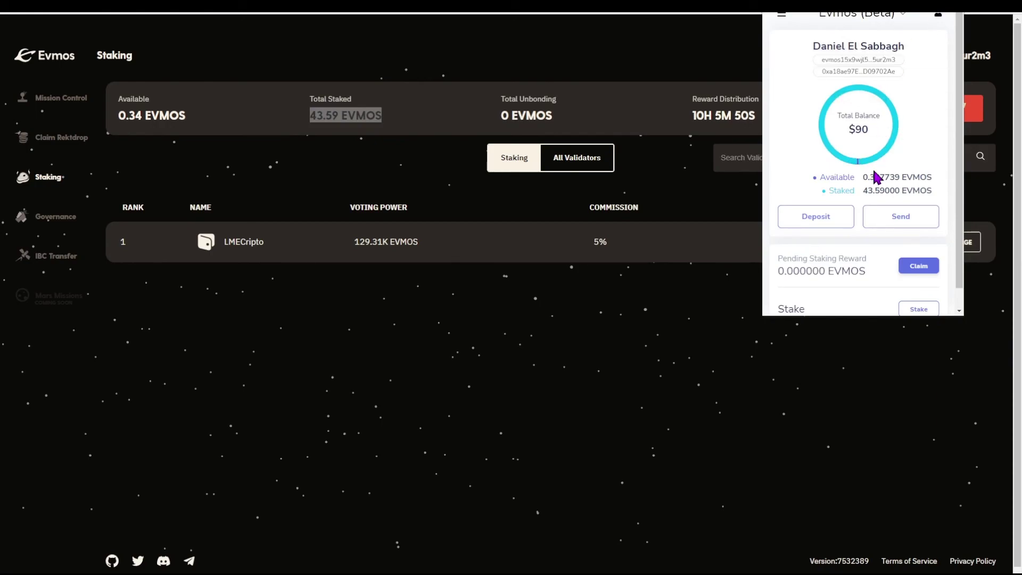
click(682, 312)
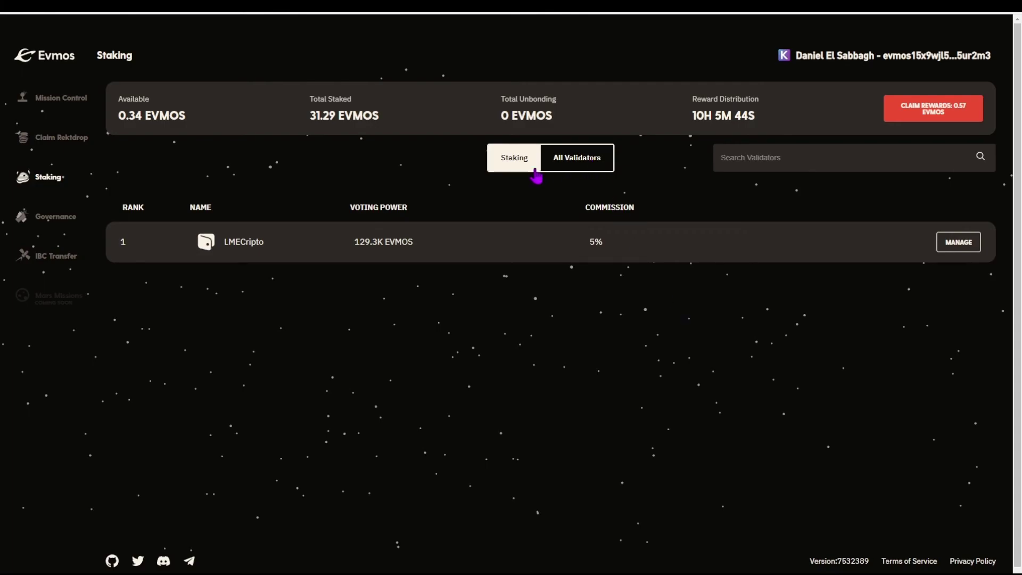
Step: Show all Evmos validators and search the list for LME
click(571, 160)
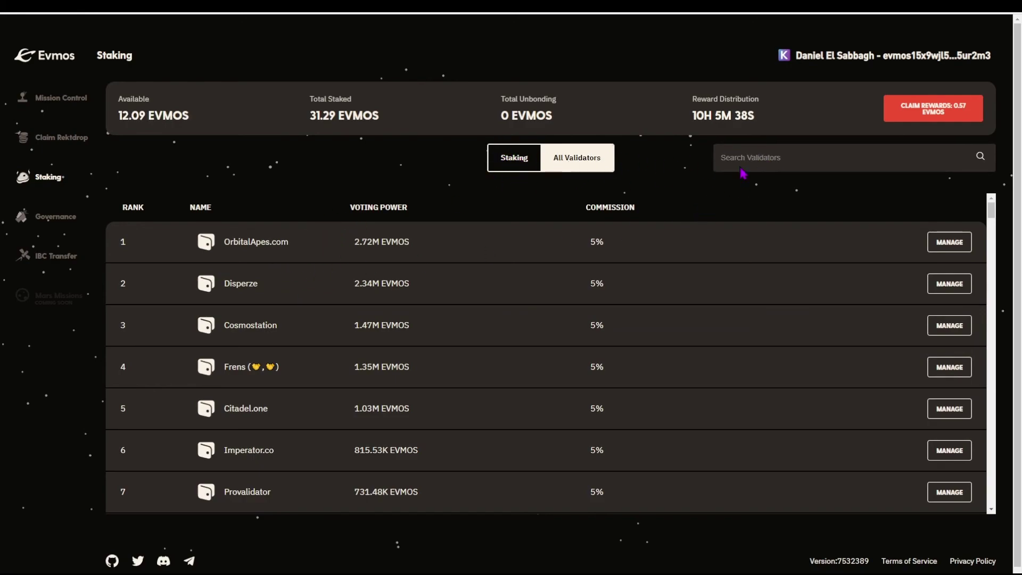
click(724, 160)
text(LM)
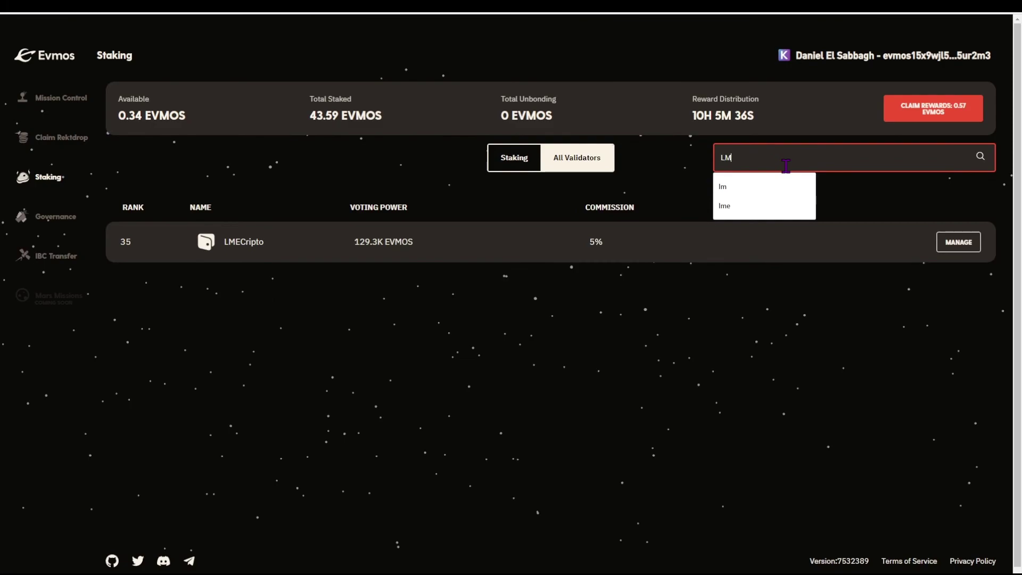
text(E)
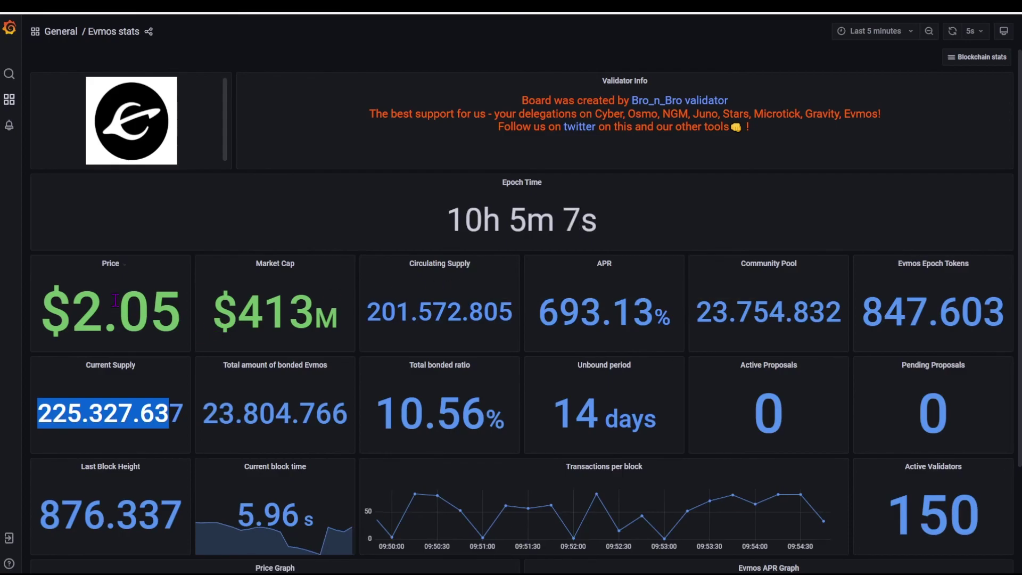
Step: Switch to the Evmos stats dashboard and examine the EVMOS price
drag(75, 297, 144, 356)
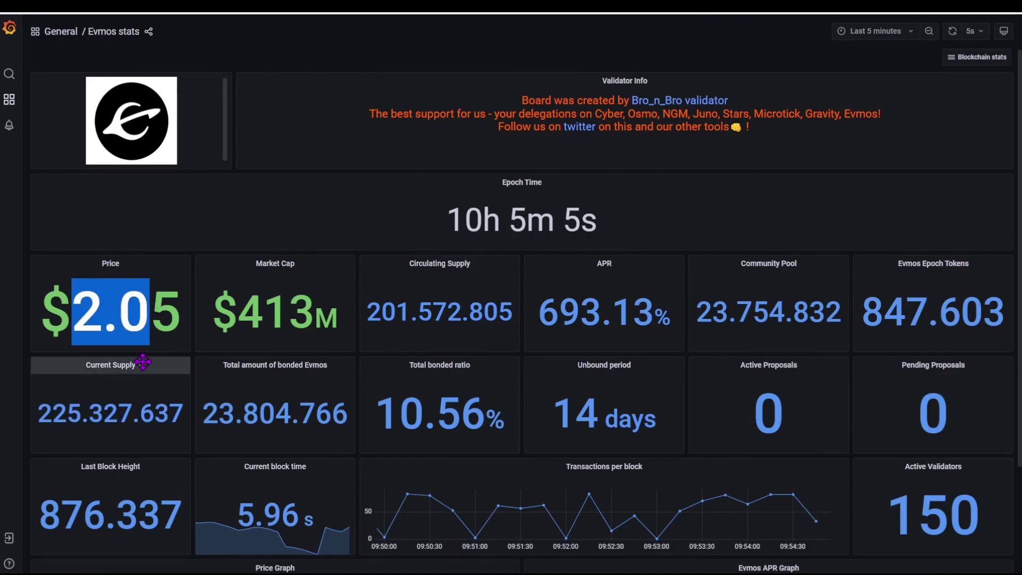